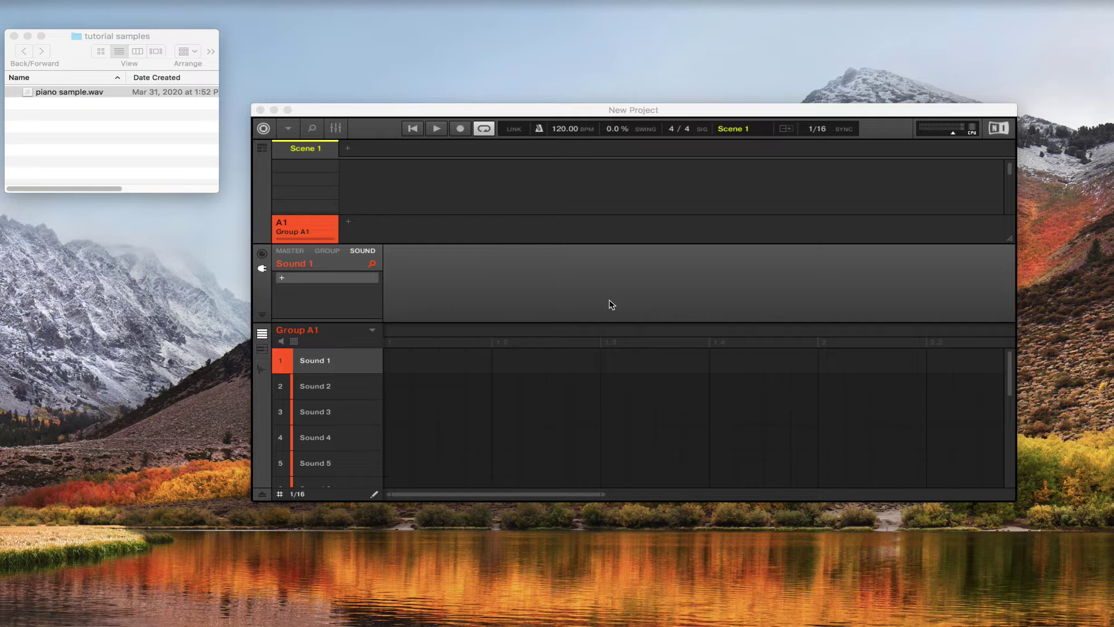
# Load piano sample.wav from the tutorial samples folder into Sound 1 in Maschine and enlarge the project window.
pyautogui.click(139, 36)
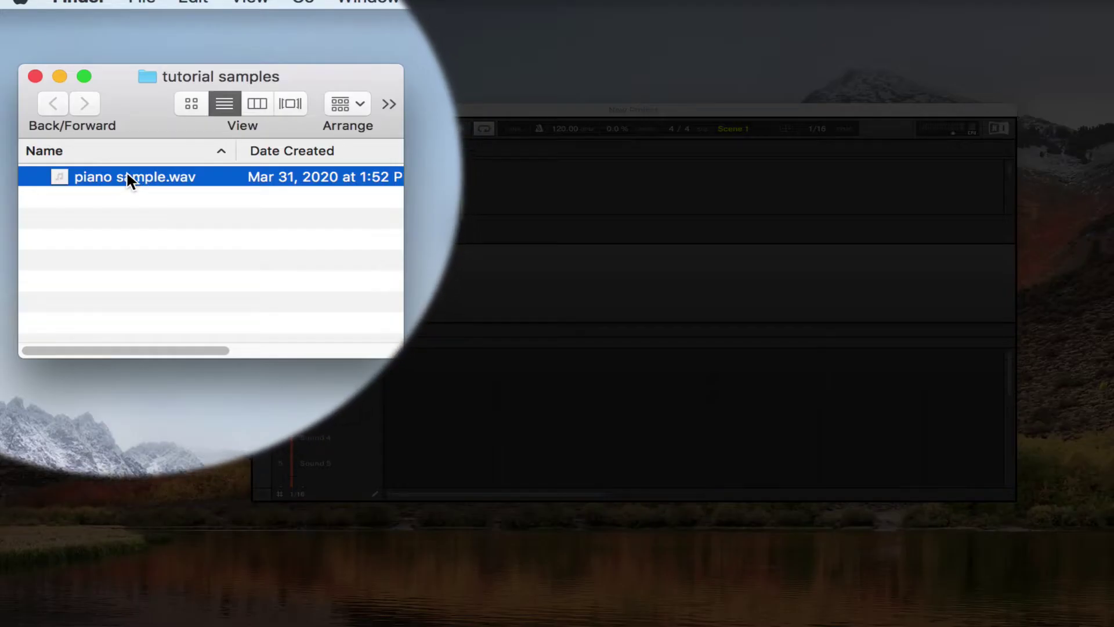
pyautogui.moveTo(126, 171); pyautogui.dragTo(333, 325)
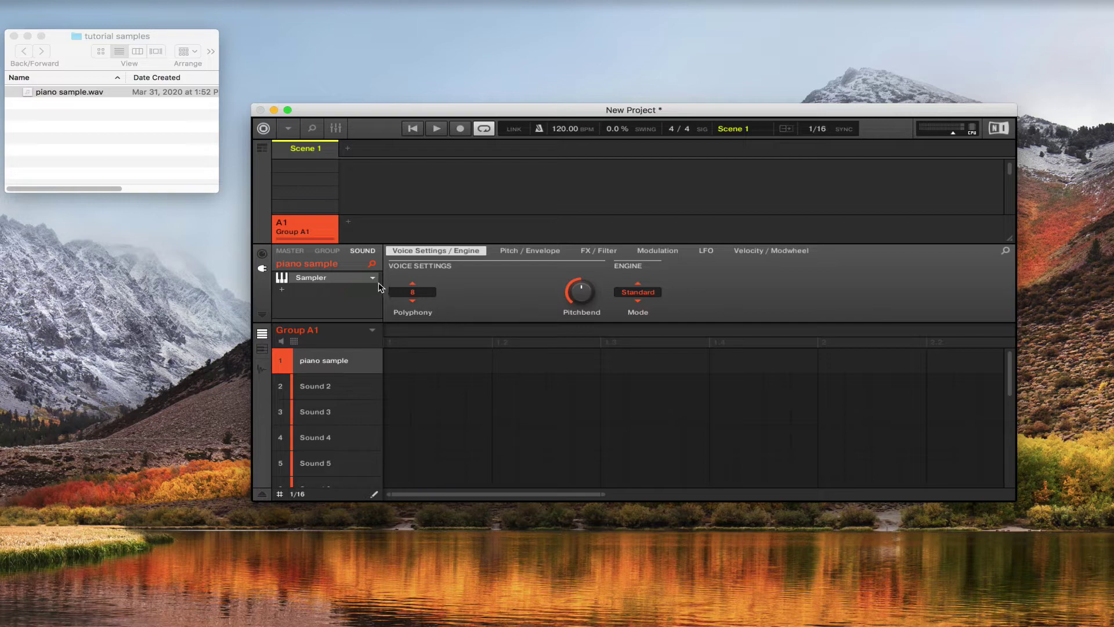
pyautogui.click(287, 110)
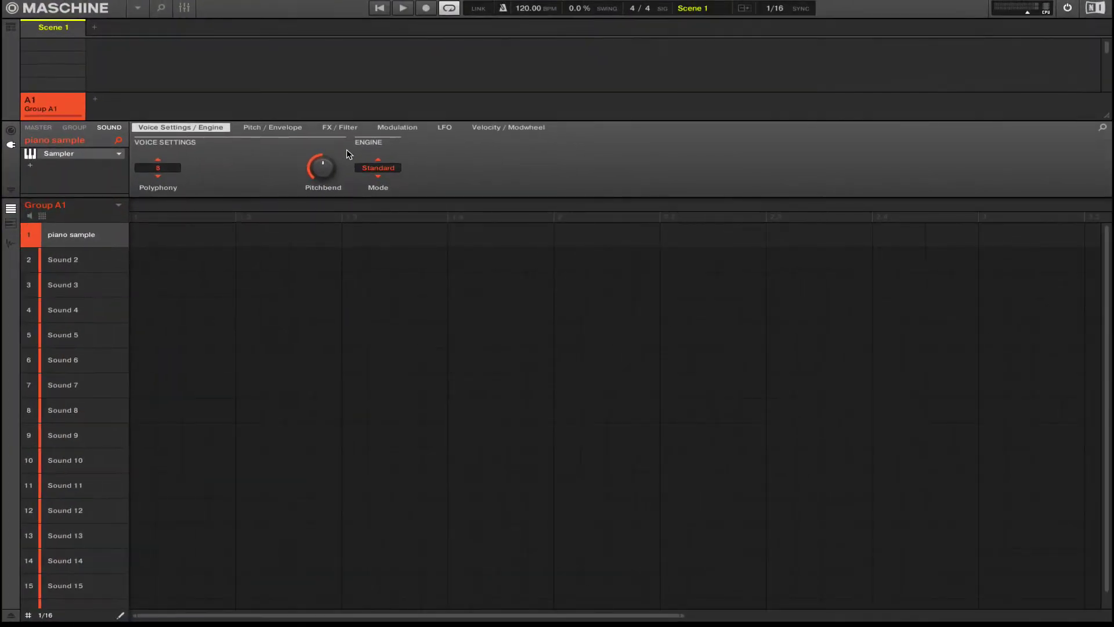
# Replace the Sampler plug-in on the piano sample sound with the internal Audio plug-in.
pyautogui.click(119, 155)
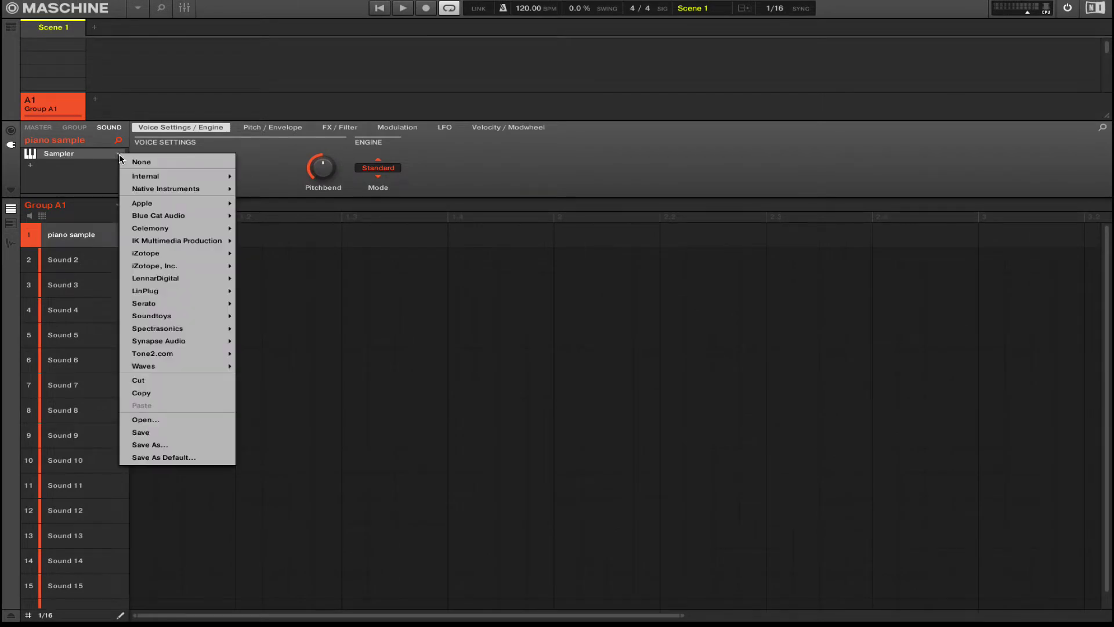
pyautogui.moveTo(157, 176)
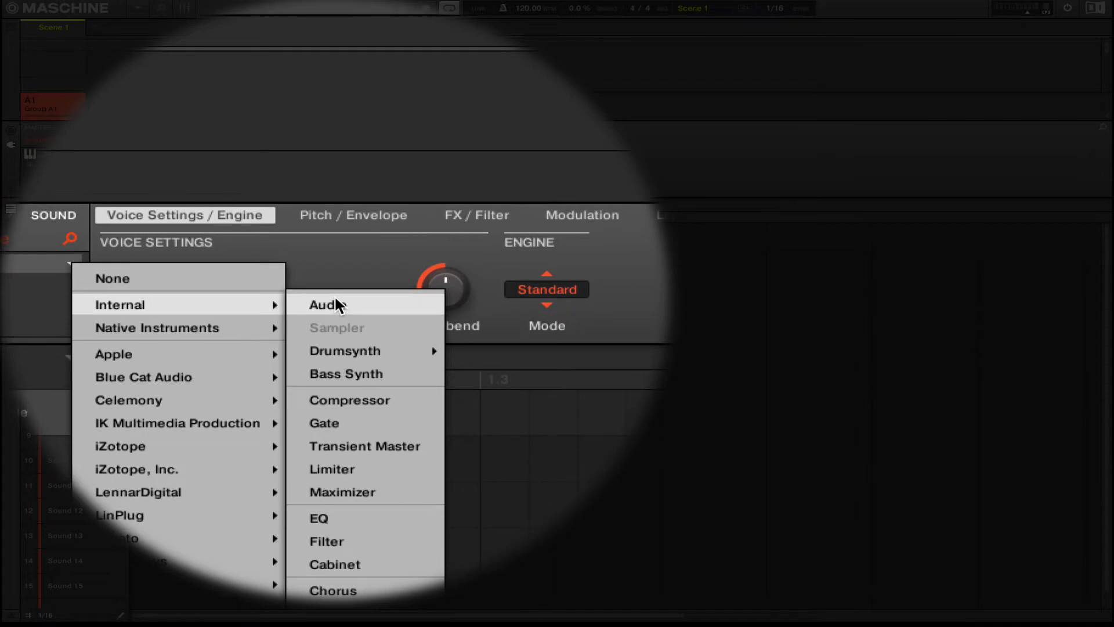
pyautogui.click(334, 304)
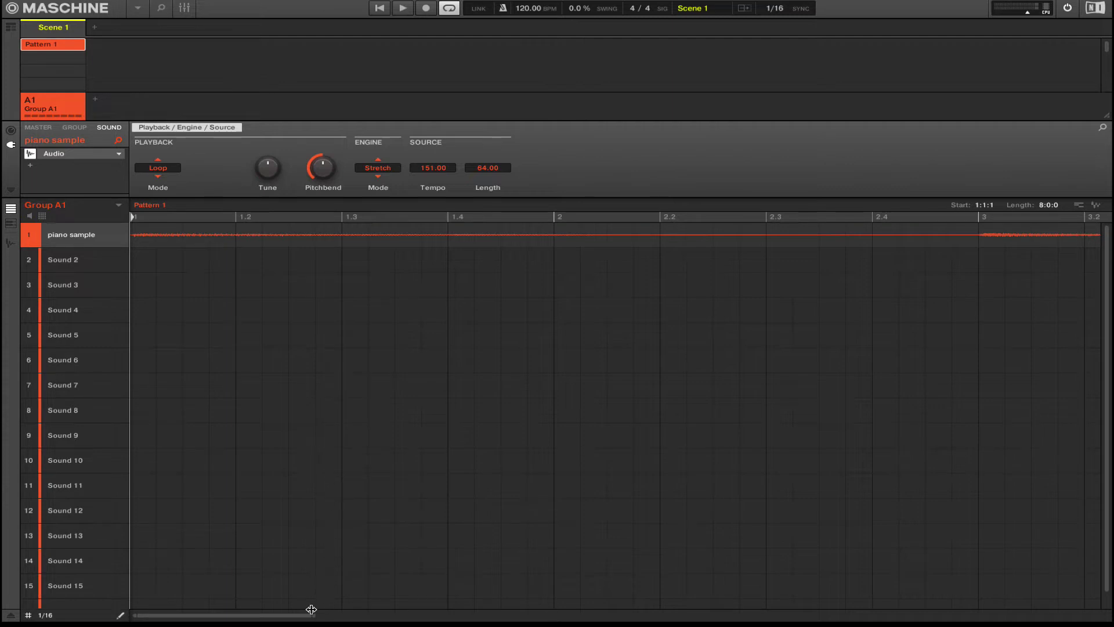
# Play back the start of Pattern 1 to hear the piano sample at the current project tempo.
pyautogui.scroll(-10, 336, 614)
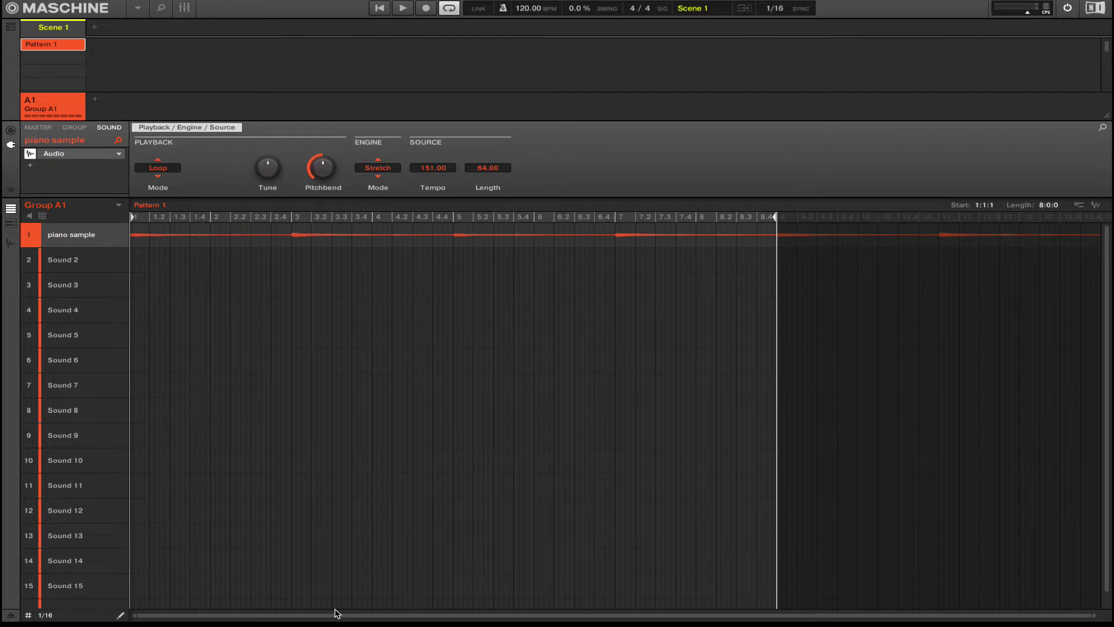
pyautogui.press('space')
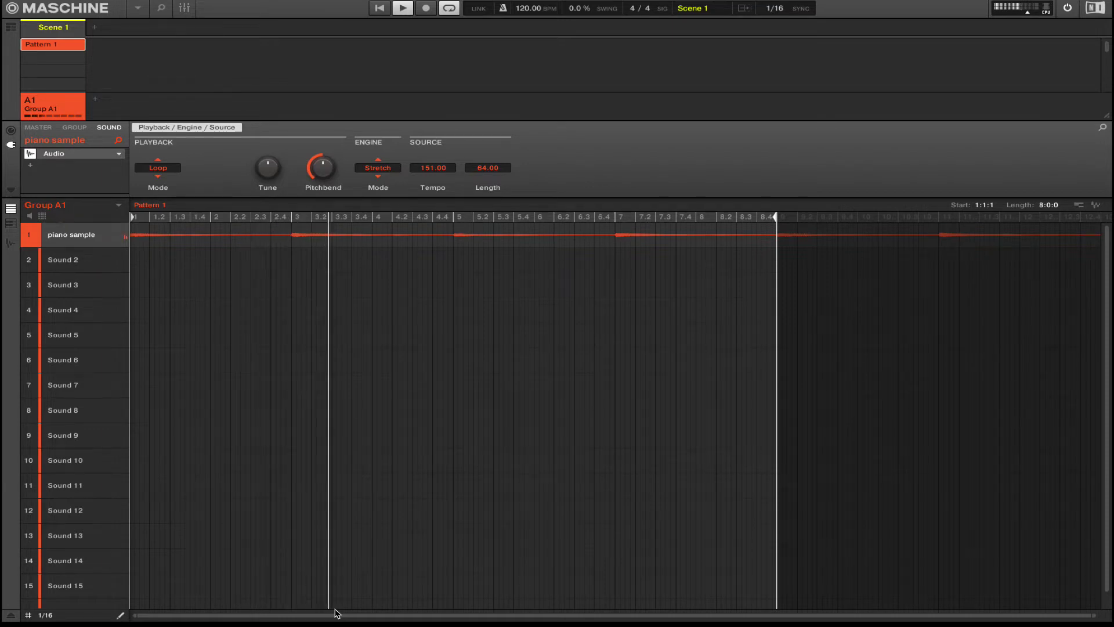
pyautogui.press('space')
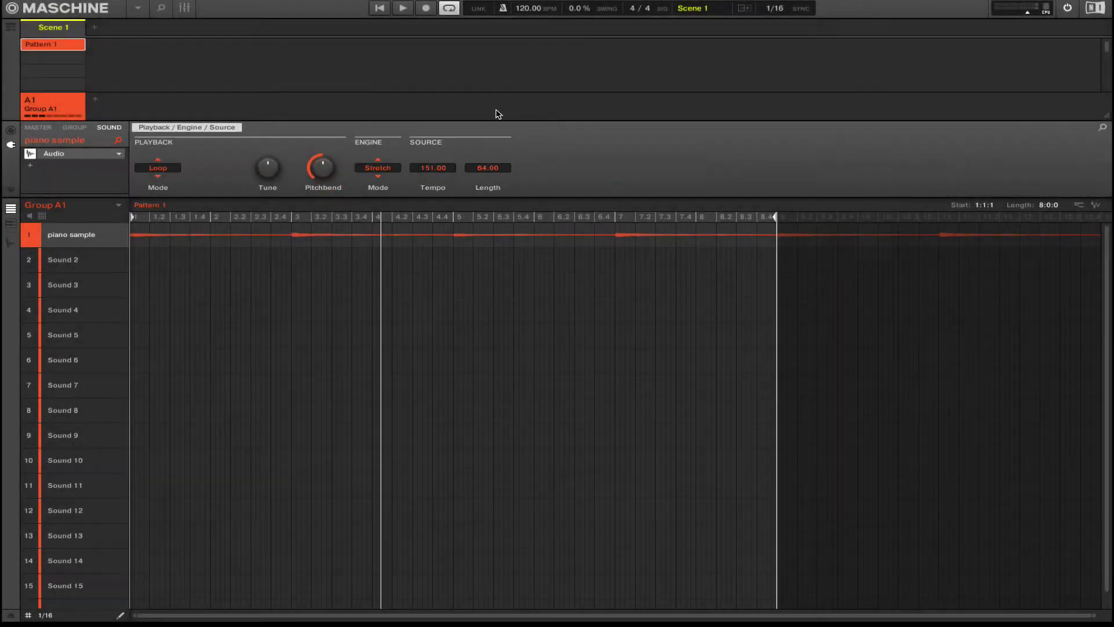
# Set the project tempo to 151 BPM and play the piano sample at that tempo.
pyautogui.doubleClick(523, 10)
pyautogui.write('151')
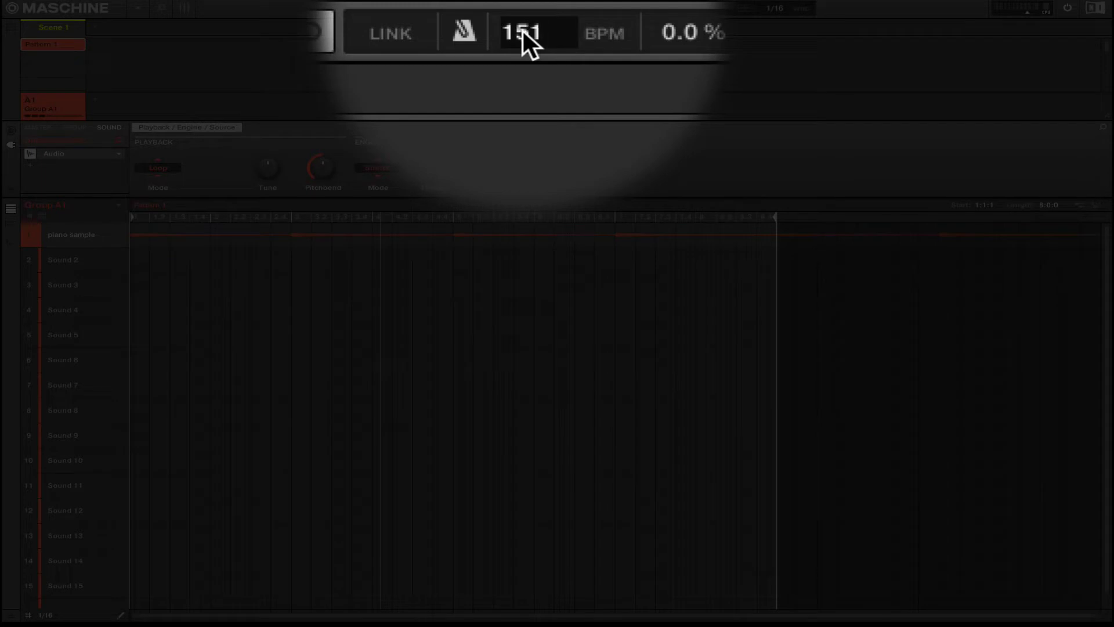
pyautogui.press('Return')
pyautogui.press('space')
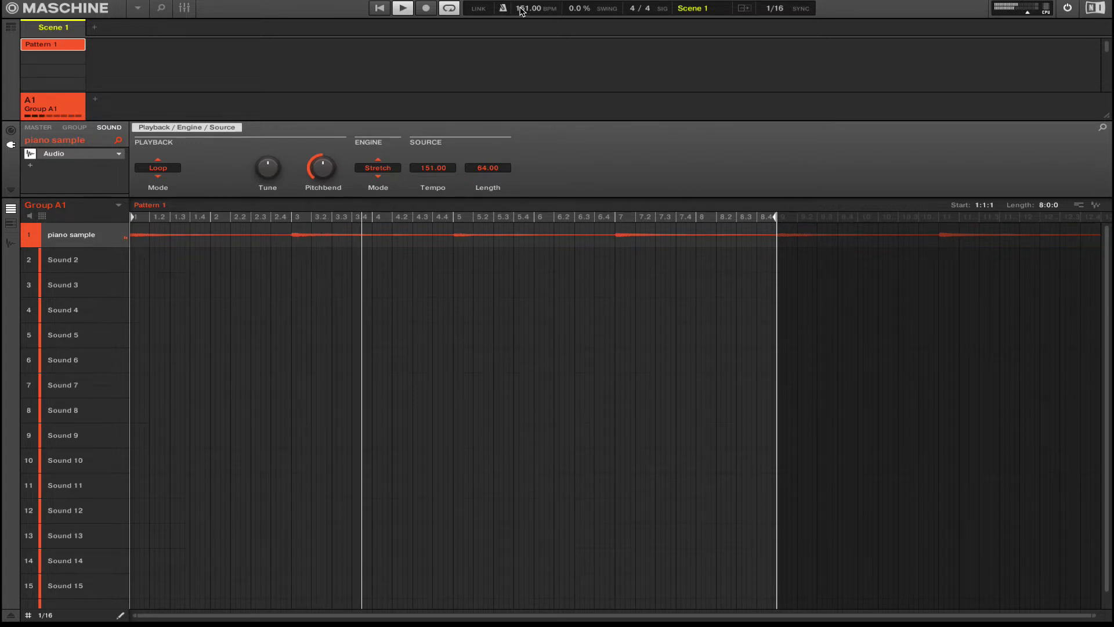
pyautogui.press('space')
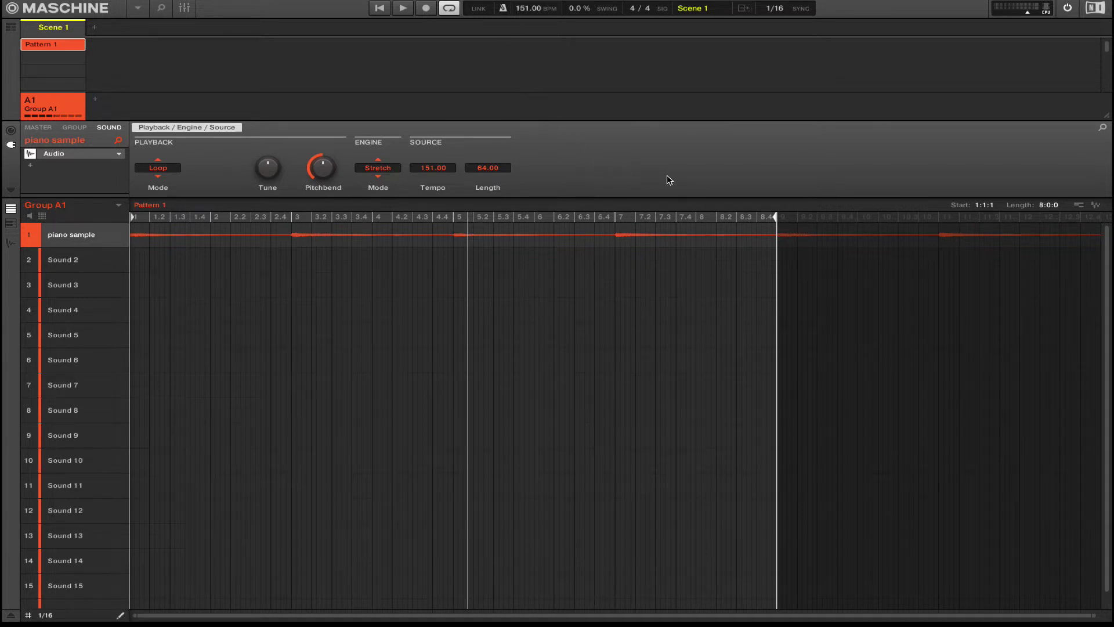
# Set the length of Pattern 1 to 16 bars.
pyautogui.doubleClick(1048, 206)
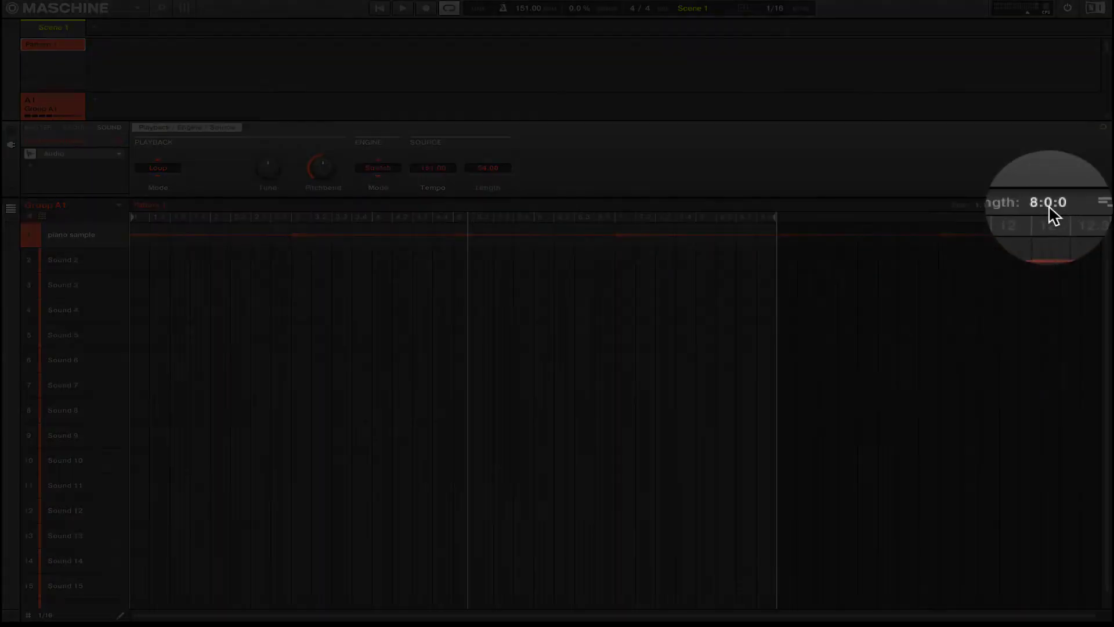
pyautogui.write('16')
pyautogui.press('Return')
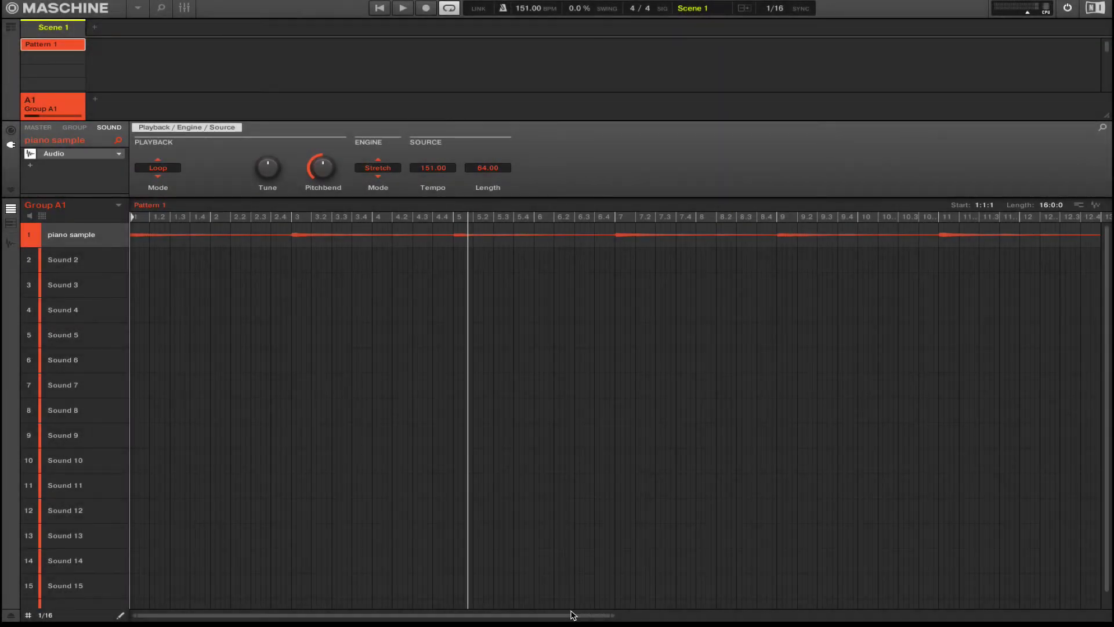
pyautogui.scroll(-2, 511, 365)
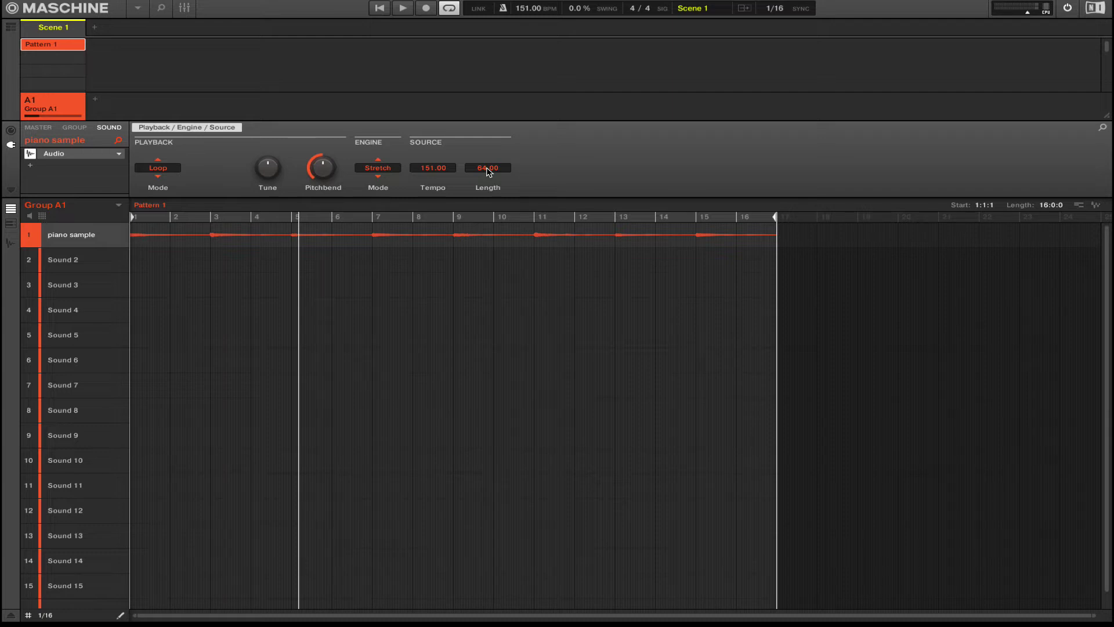
# Lower the piano sample's source length to 52 and listen to the stretched result.
pyautogui.scroll(-9, 488, 168)
pyautogui.press('space')
pyautogui.press('space')
pyautogui.scroll(-3, 487, 168)
pyautogui.press('space')
pyautogui.press('space')
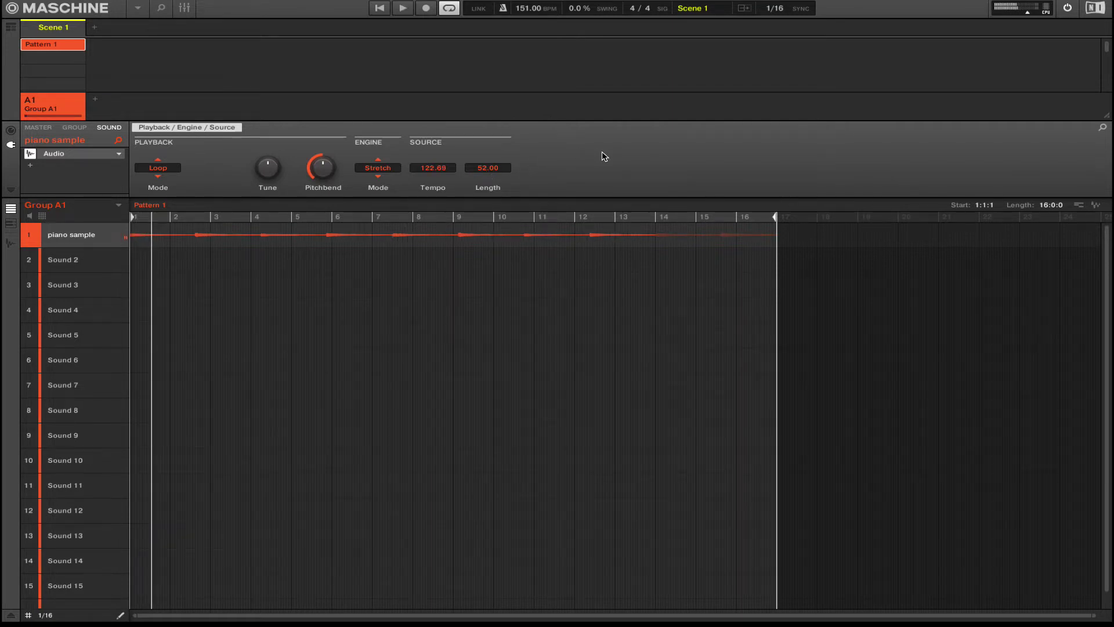
# Set the piano sample's source length to 10 and play the pattern.
pyautogui.doubleClick(490, 172)
pyautogui.write('10')
pyautogui.press('Return')
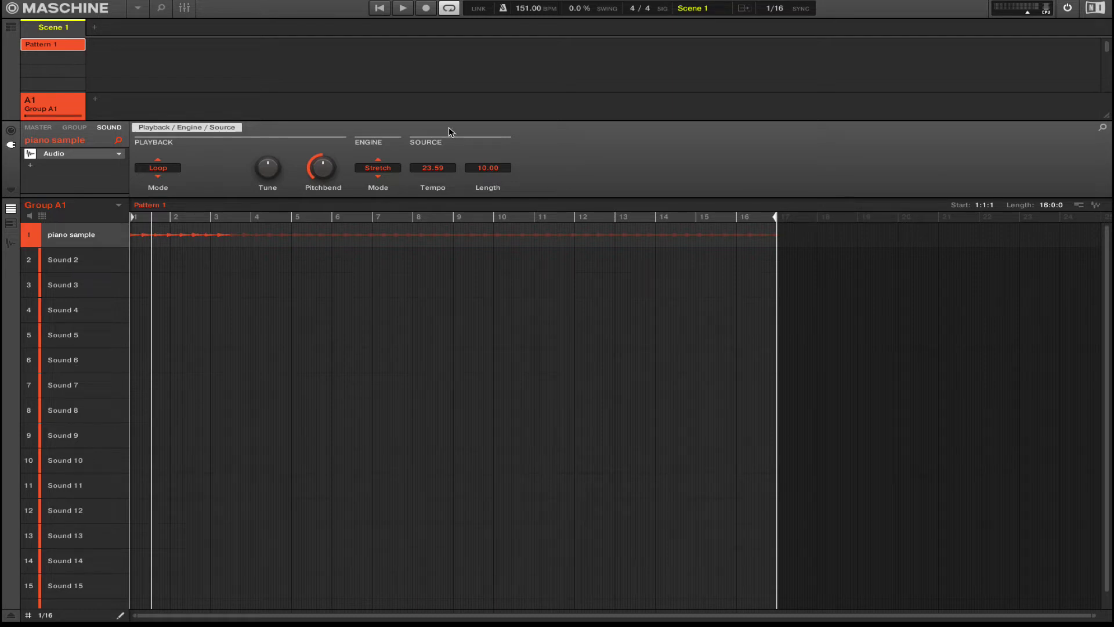
pyautogui.press('space')
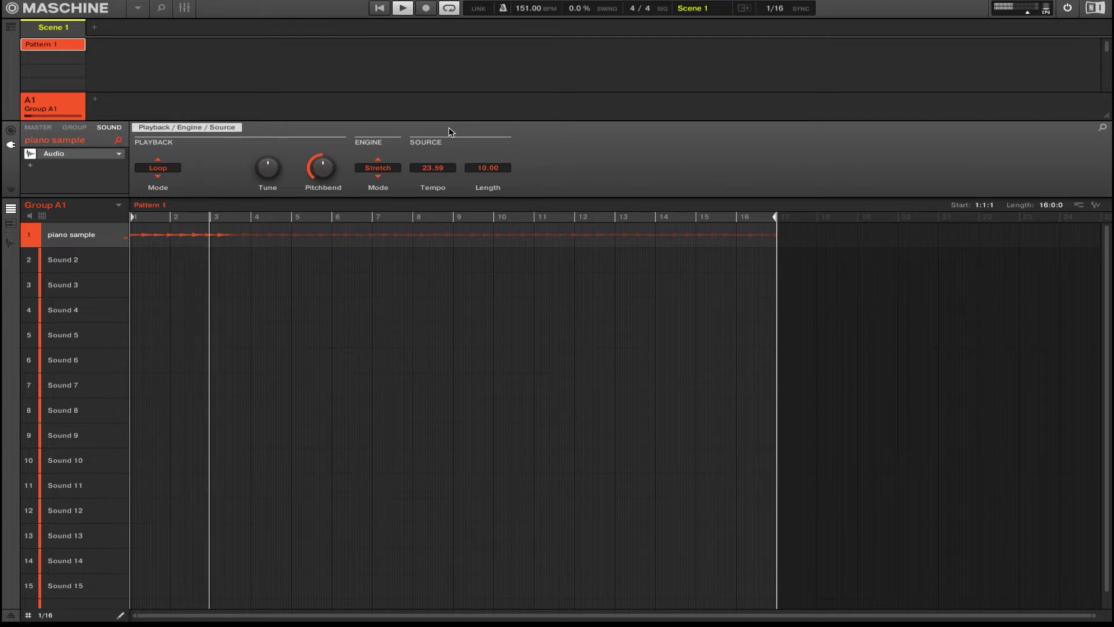
pyautogui.press('space')
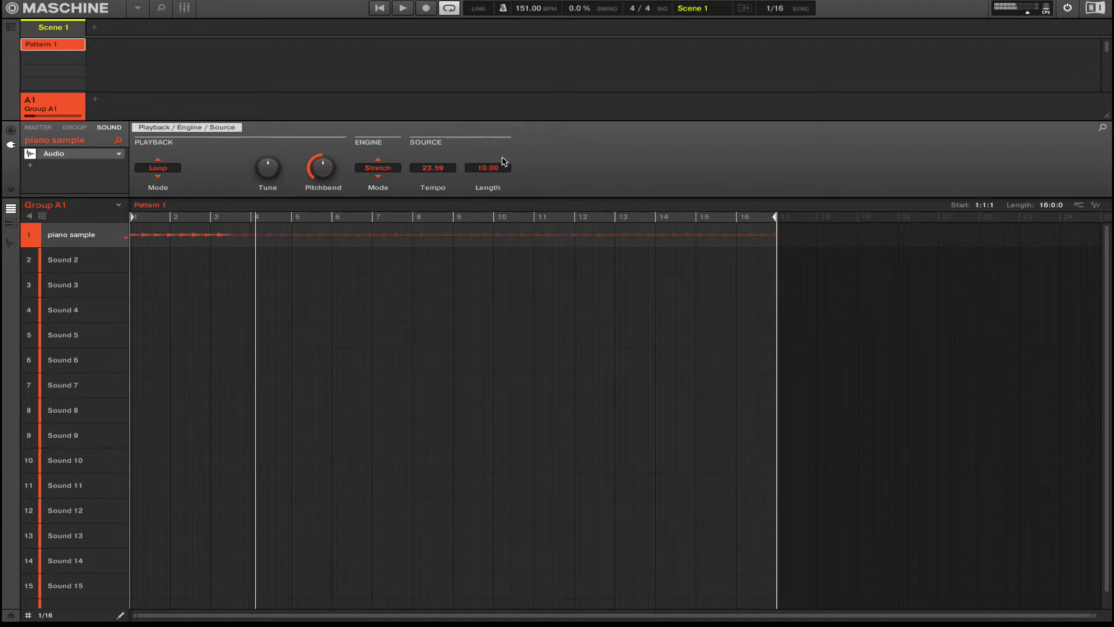
# Reset the piano sample's source length to its default of 64.
pyautogui.doubleClick(491, 172)
pyautogui.press('BackSpace')
pyautogui.press('BackSpace')
pyautogui.press('BackSpace')
pyautogui.press('Return')
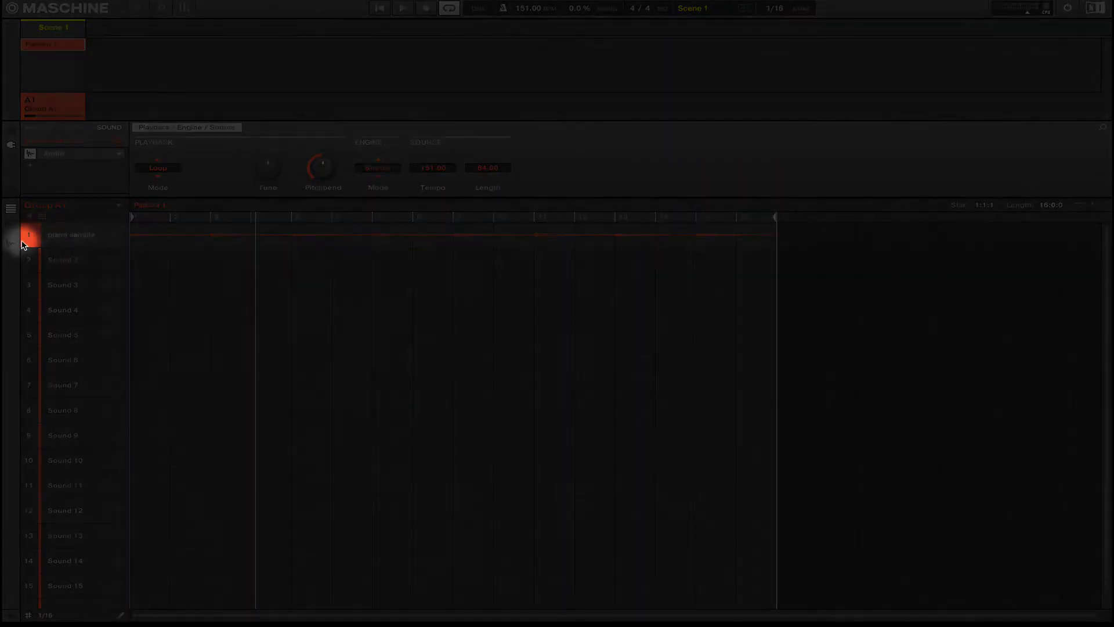
# Normalize the piano sample's audio in the sample editor and return to the pattern view.
pyautogui.click(12, 241)
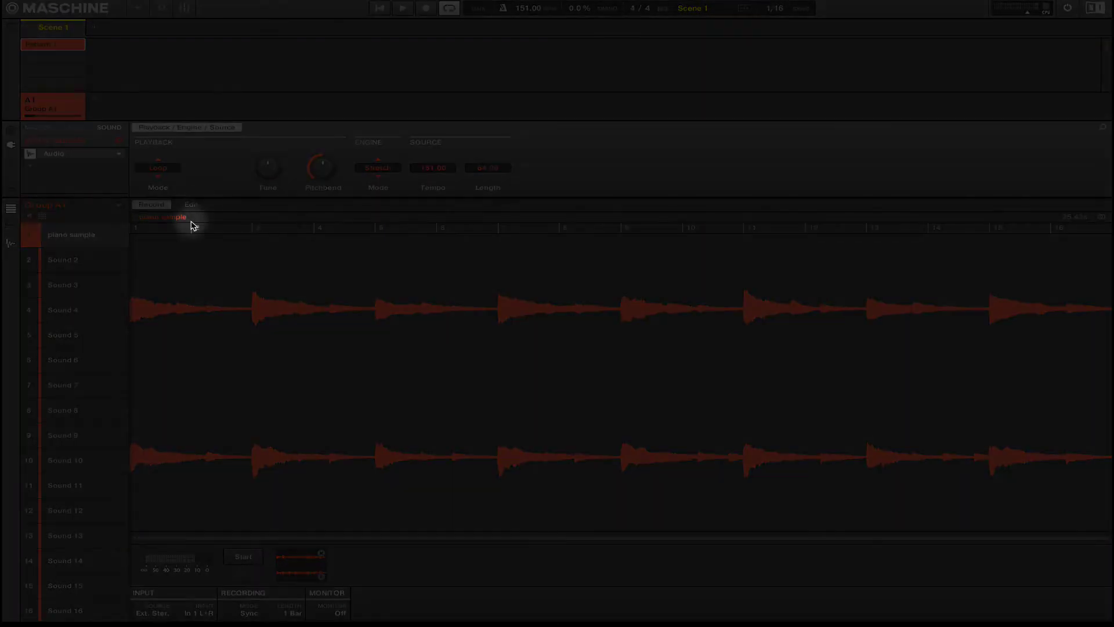
pyautogui.click(191, 204)
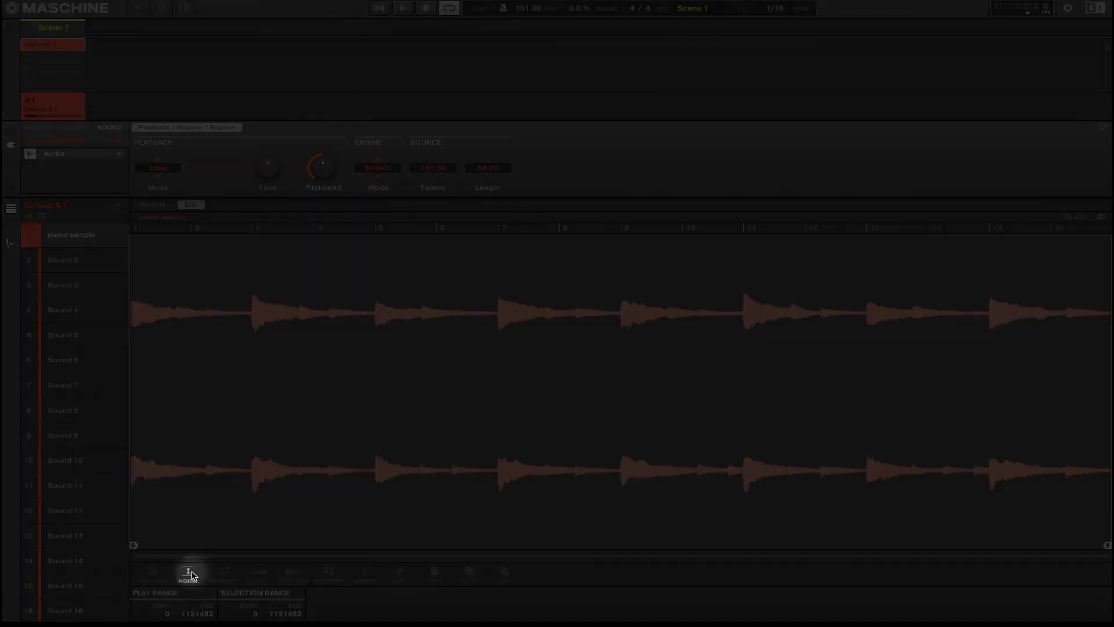
pyautogui.click(192, 574)
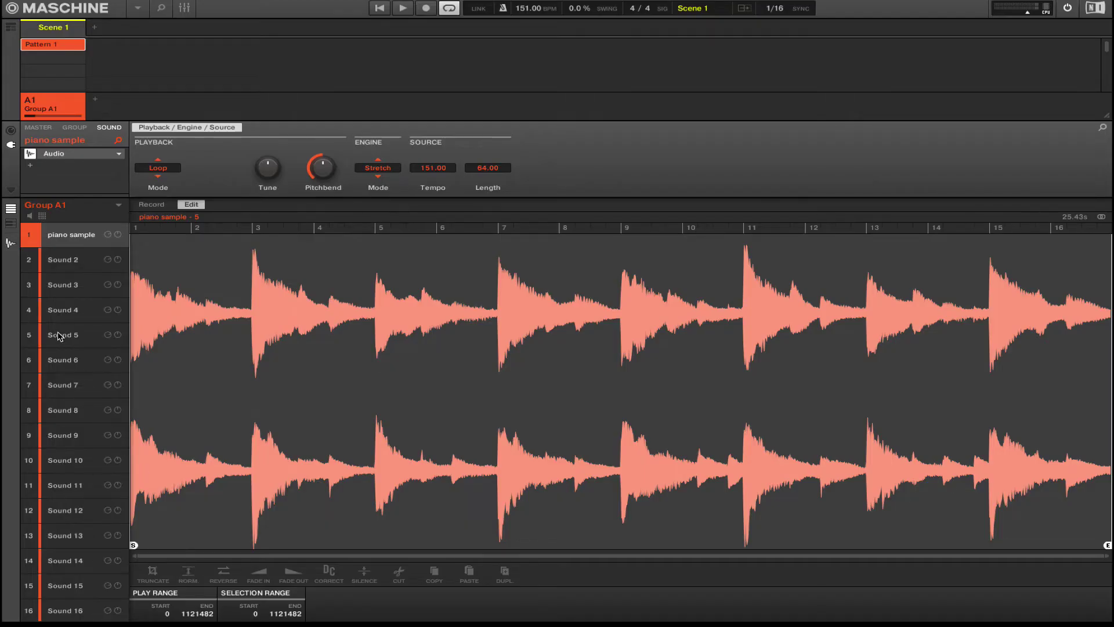
pyautogui.click(12, 243)
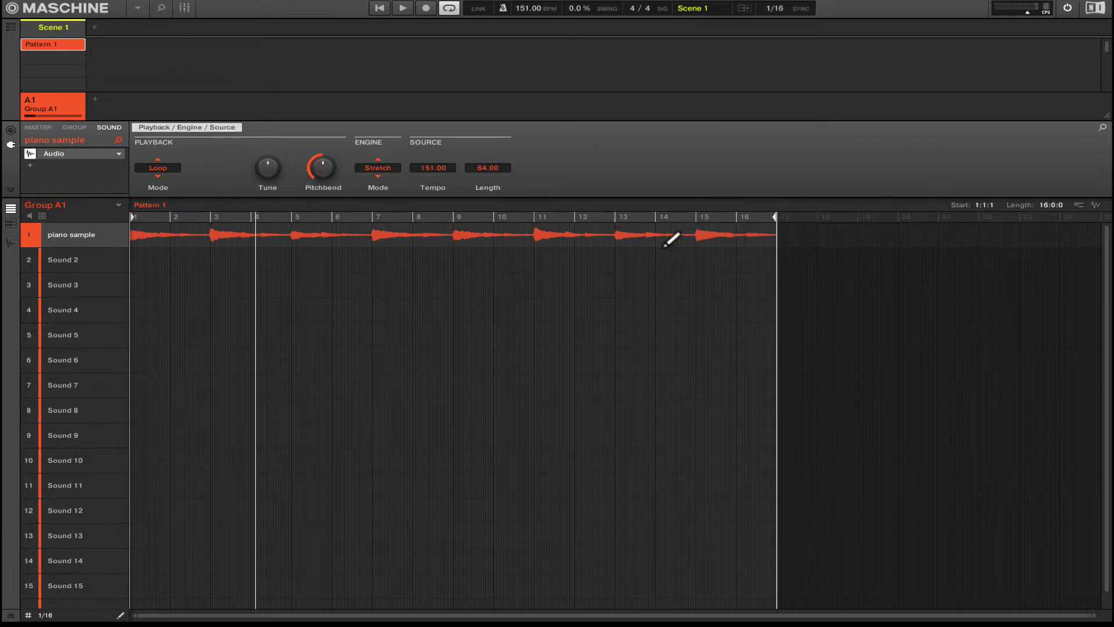
# Try another playback mode for the piano sample and set it back to Loop.
pyautogui.click(165, 172)
pyautogui.click(165, 193)
pyautogui.click(164, 172)
pyautogui.click(165, 181)
# Open the library's loop browser, select the Voc[115] C Organika vocal loop, and search all loops for "drum".
pyautogui.click(161, 8)
pyautogui.click(87, 417)
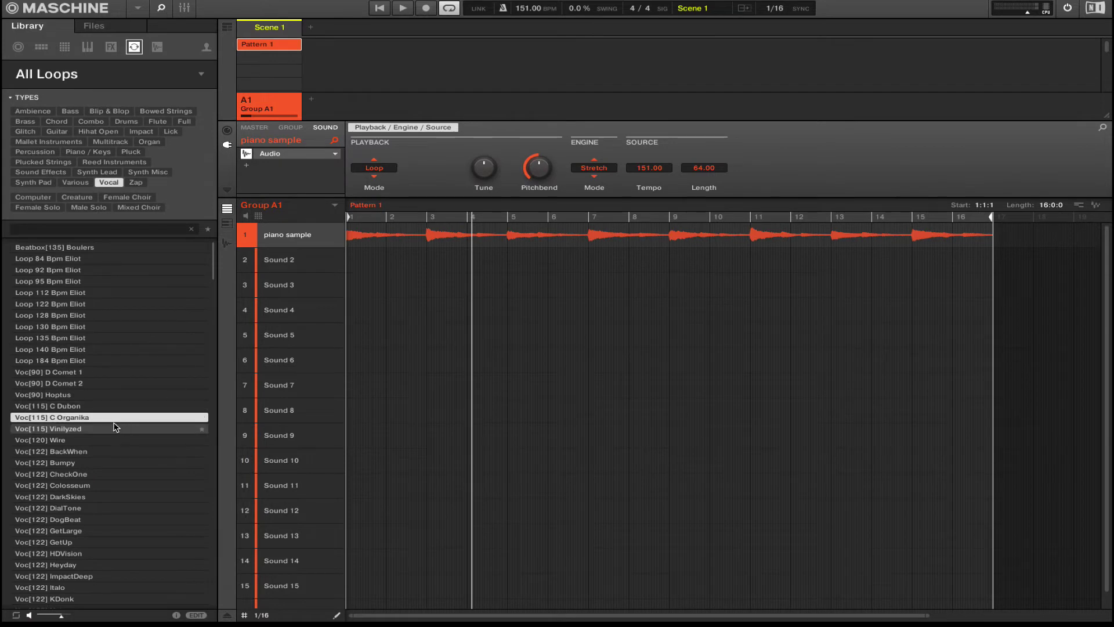
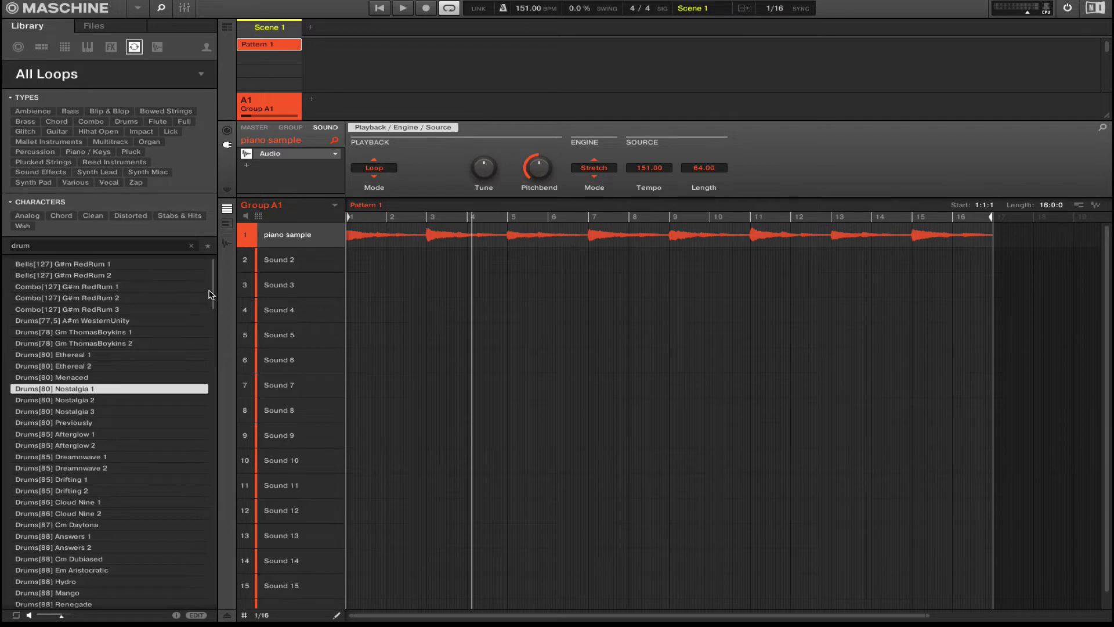
pyautogui.moveTo(210, 293)
pyautogui.mouseDown()
pyautogui.moveTo(207, 480)
pyautogui.moveTo(226, 543)
pyautogui.moveTo(228, 296)
pyautogui.mouseUp()
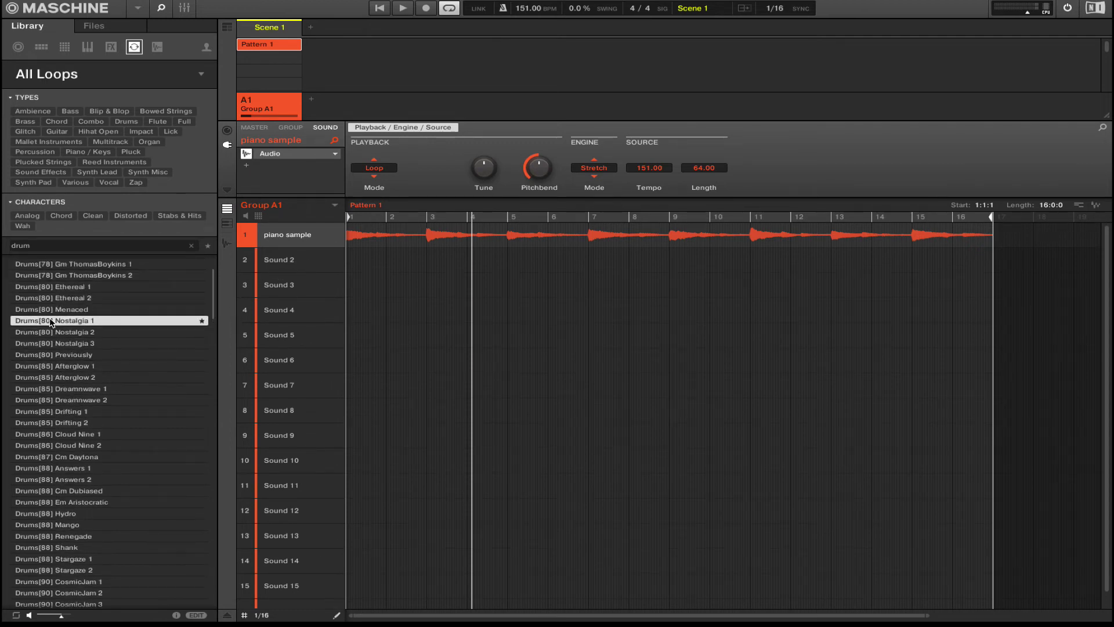
# Try the Drums[80] Nostalgia 1 loop on Sound 2 alongside the piano sample, and undo adding it.
pyautogui.moveTo(55, 323); pyautogui.dragTo(371, 258)
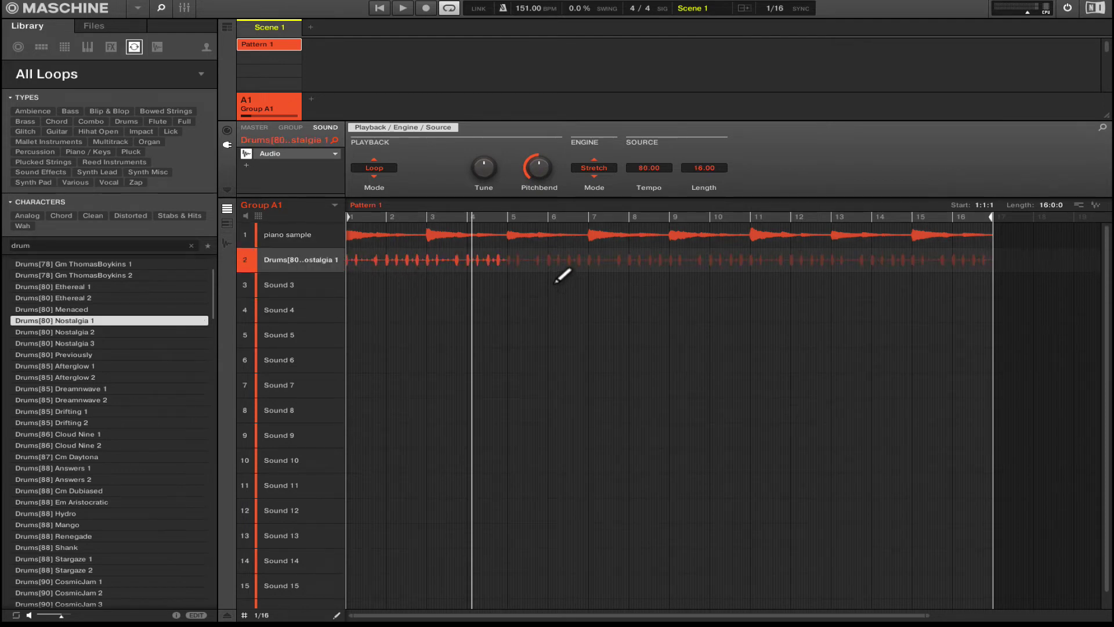
pyautogui.press('space')
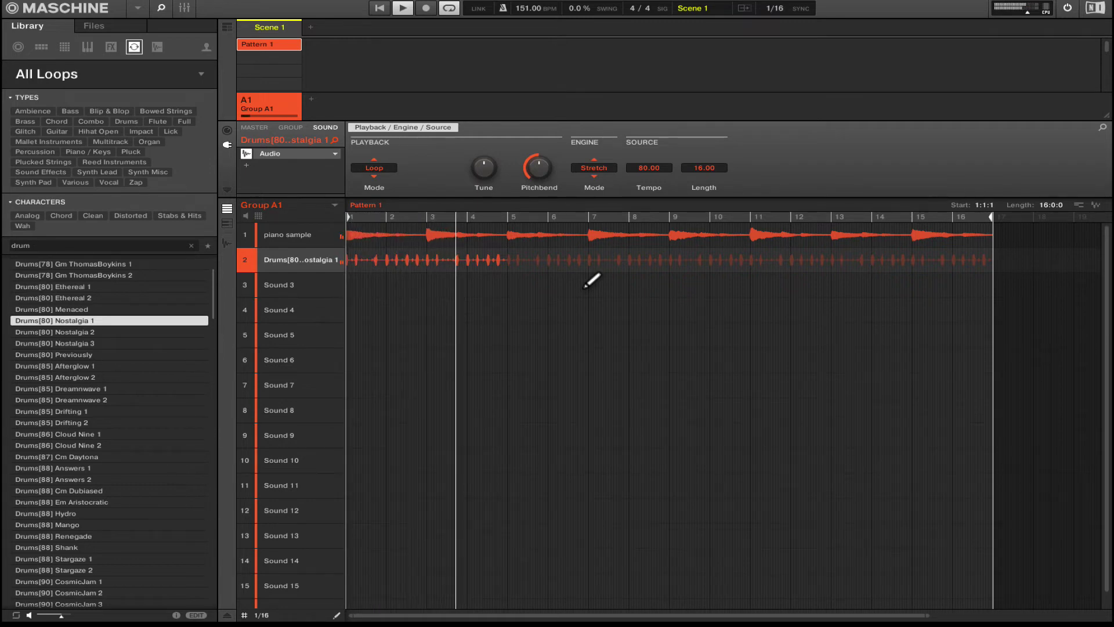
pyautogui.hotkey('ctrl', 'z')
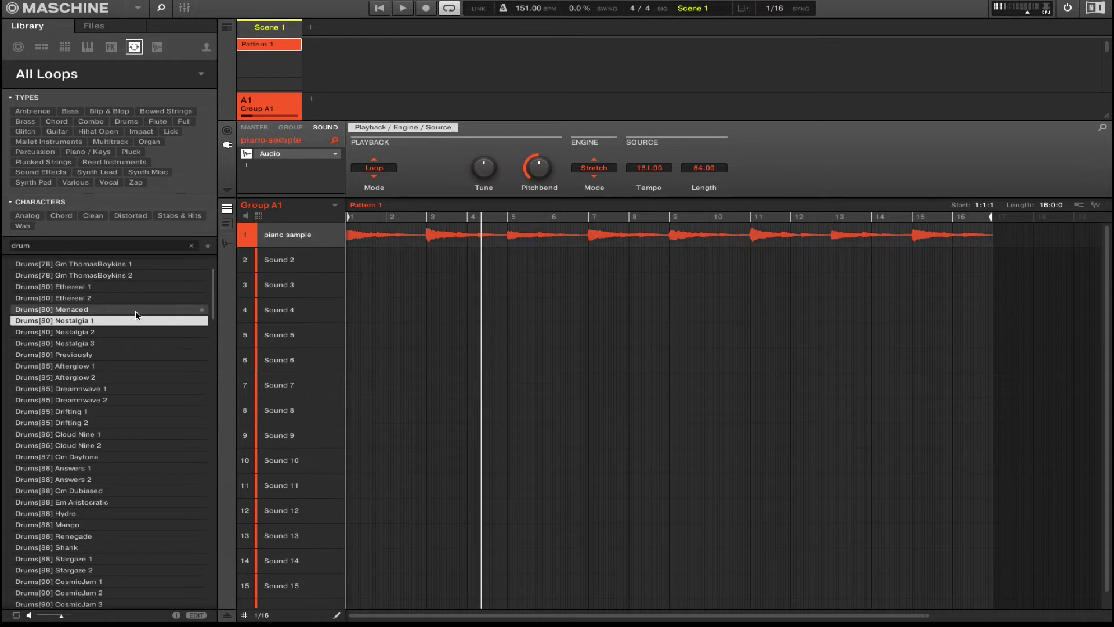
# Audition drum loops across the search results, from Drums[86] Cloud Nine 1 down to the Loop Drum Break and OpenHH loops.
pyautogui.click(115, 432)
pyautogui.scroll(-15, 115, 426)
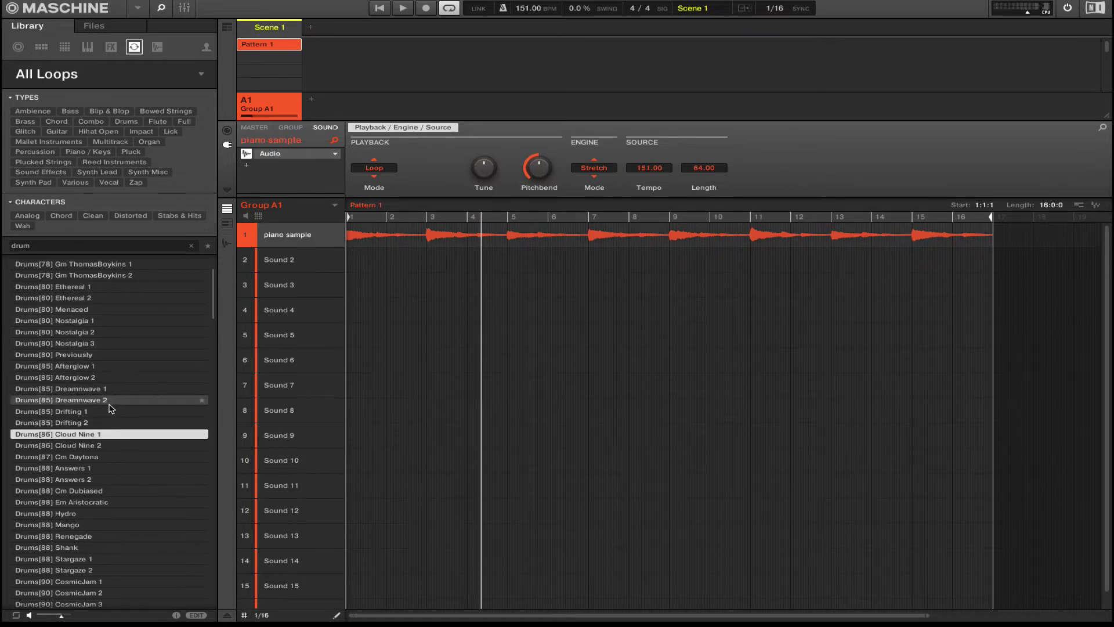
pyautogui.click(118, 411)
pyautogui.press('Down')
pyautogui.press('Down')
pyautogui.press('Down')
pyautogui.press('Down')
pyautogui.press('Down')
pyautogui.press('Down')
pyautogui.press('Down')
pyautogui.press('Down')
pyautogui.press('Down')
pyautogui.press('Down')
pyautogui.press('Down')
pyautogui.press('Down')
pyautogui.press('Down')
pyautogui.press('Down')
pyautogui.press('Down')
pyautogui.press('Down')
pyautogui.press('Down')
pyautogui.press('Down')
pyautogui.press('Down')
pyautogui.press('Down')
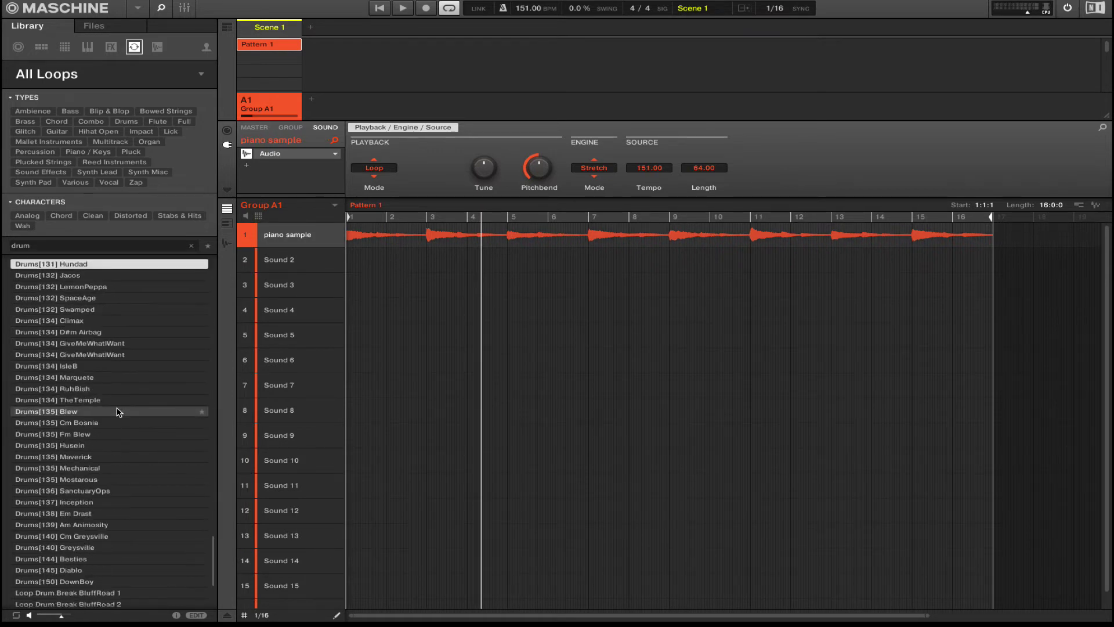
pyautogui.click(117, 411)
pyautogui.scroll(-1, 118, 411)
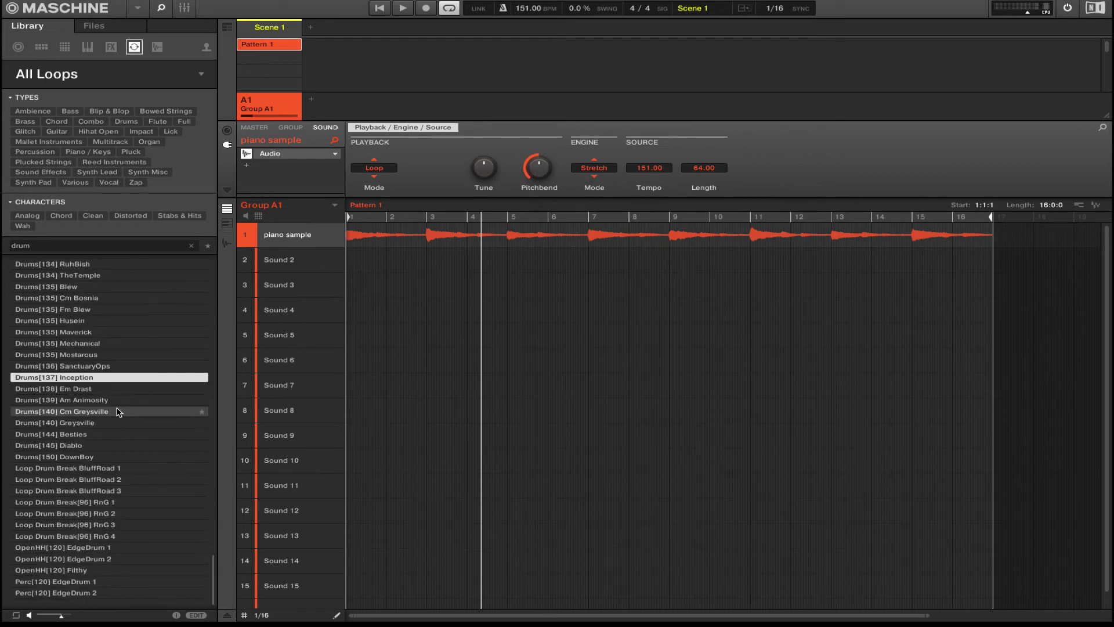
pyautogui.click(87, 388)
pyautogui.click(87, 400)
pyautogui.click(87, 411)
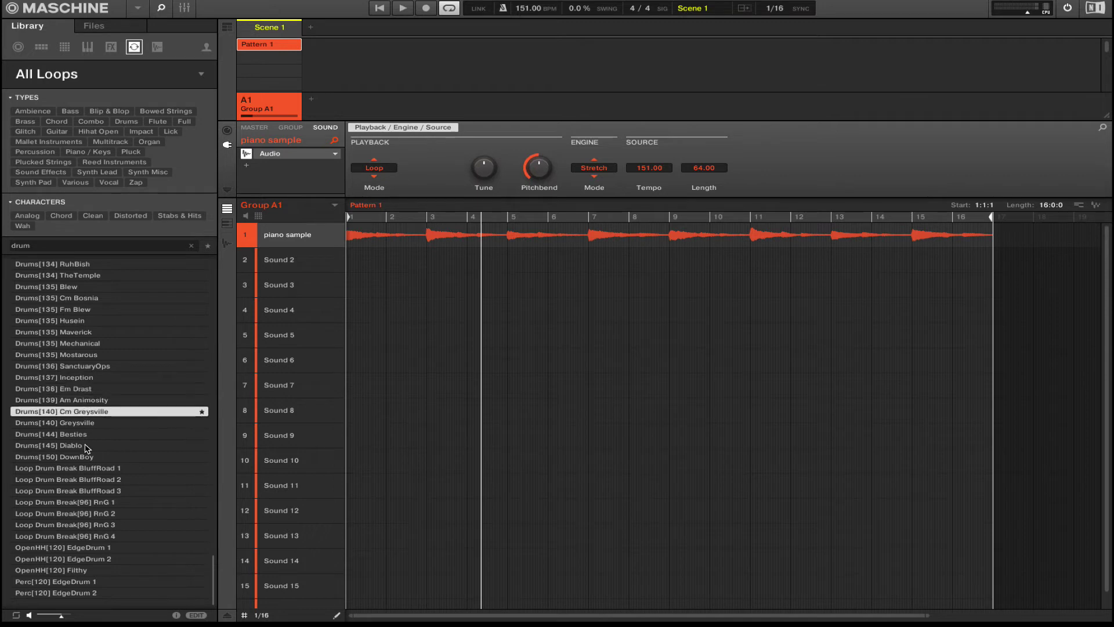
pyautogui.click(88, 502)
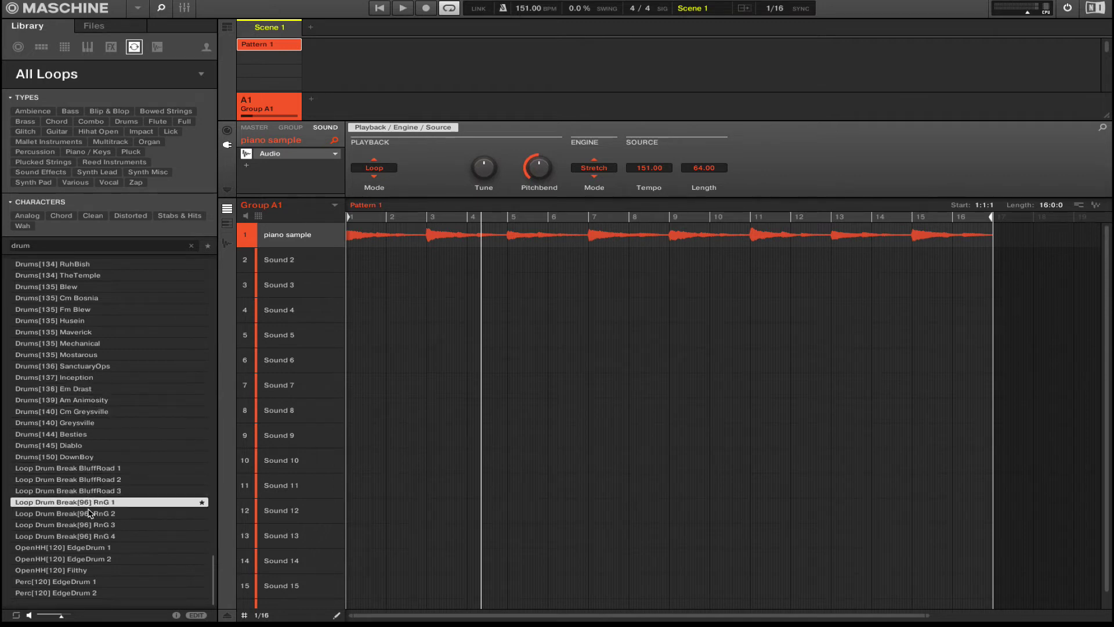
pyautogui.click(89, 524)
pyautogui.click(89, 559)
pyautogui.click(90, 480)
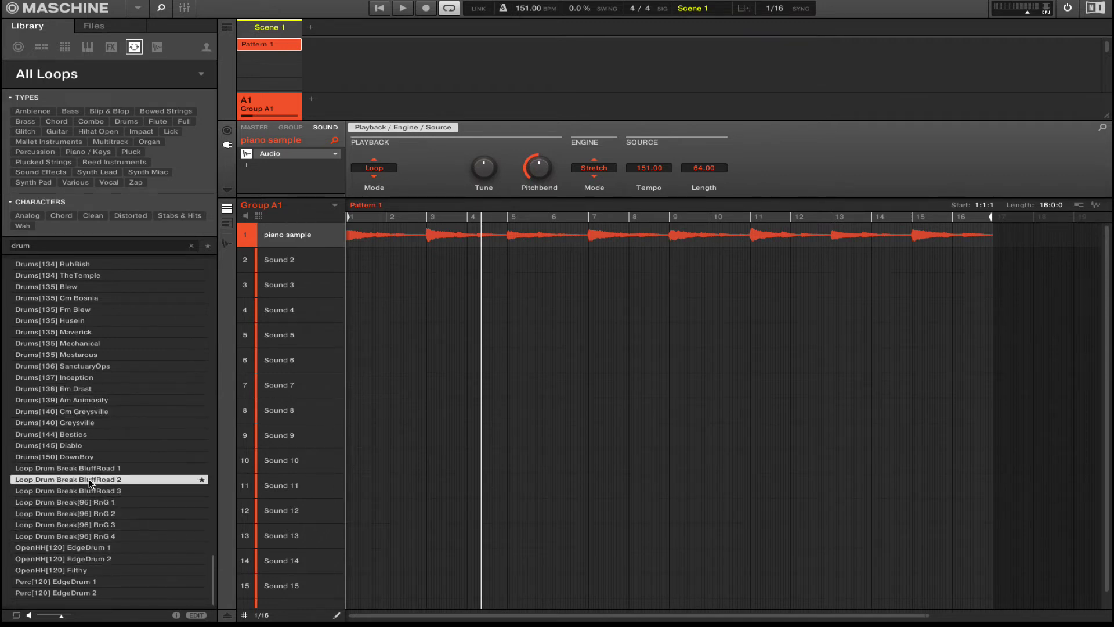
# Try the Loop Drum Break BluffRoad 1 loop on Sound 2 alongside the piano sample, and undo adding it.
pyautogui.press('Up')
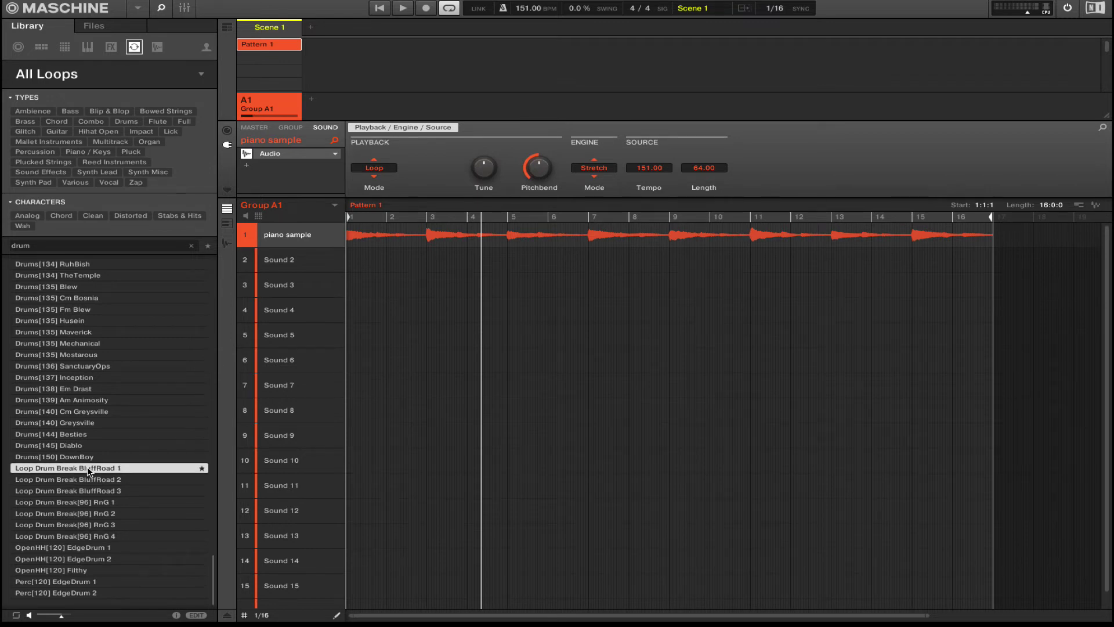
pyautogui.moveTo(89, 469); pyautogui.dragTo(293, 270)
pyautogui.press('space')
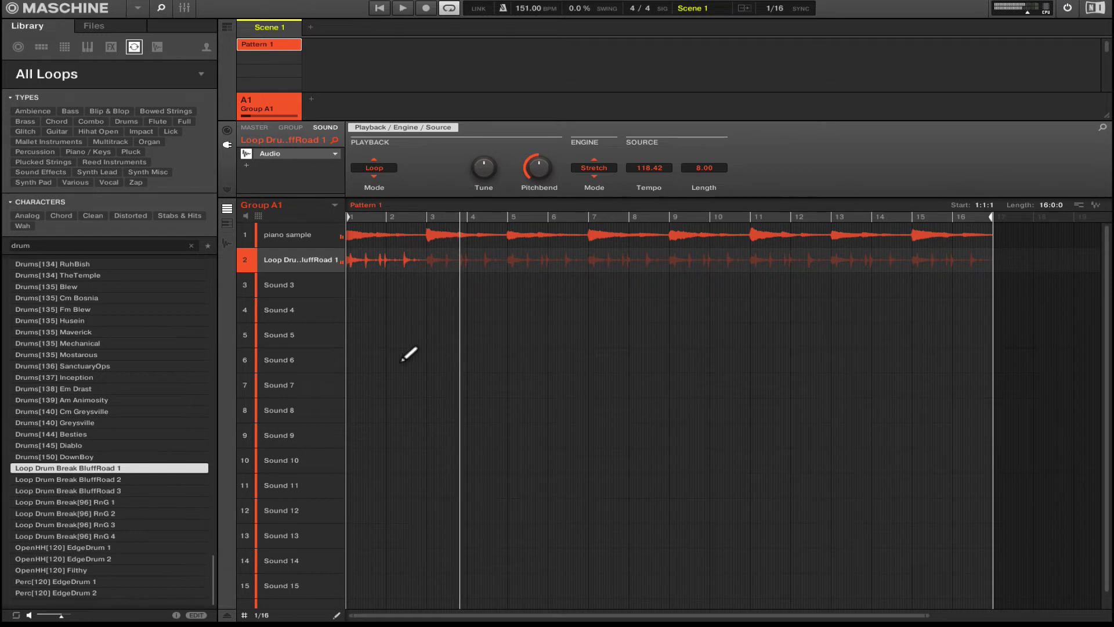
pyautogui.press('space')
pyautogui.hotkey('ctrl', 'z')
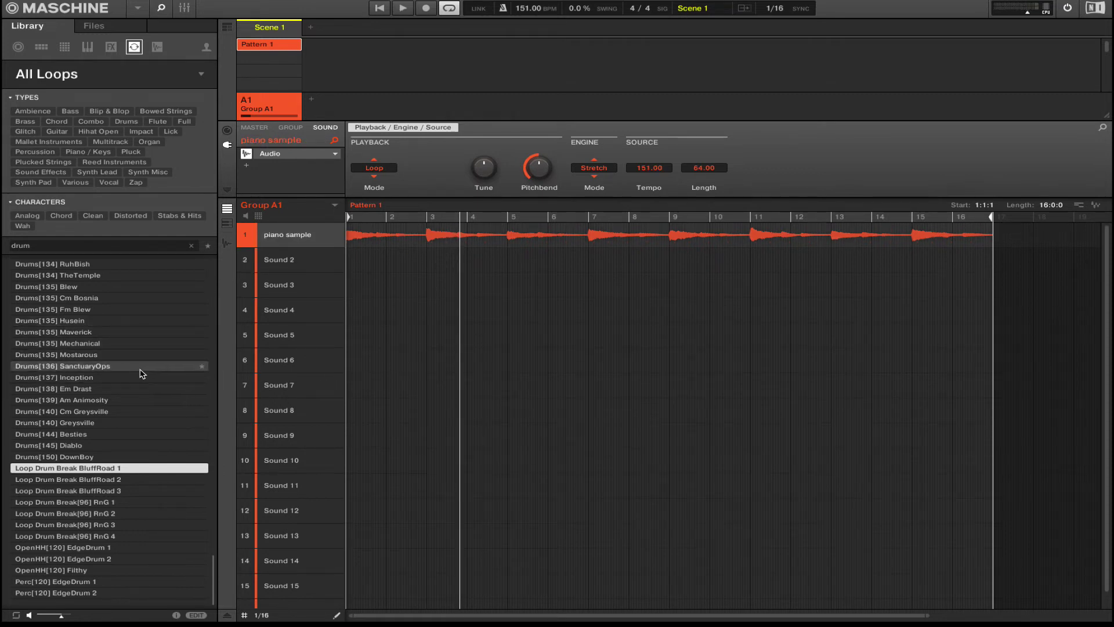
# Try the Drums[85] Dreamnwave 1 loop on Sound 2 together with the piano sample, and reset Sound 2 to empty.
pyautogui.scroll(15, 142, 365)
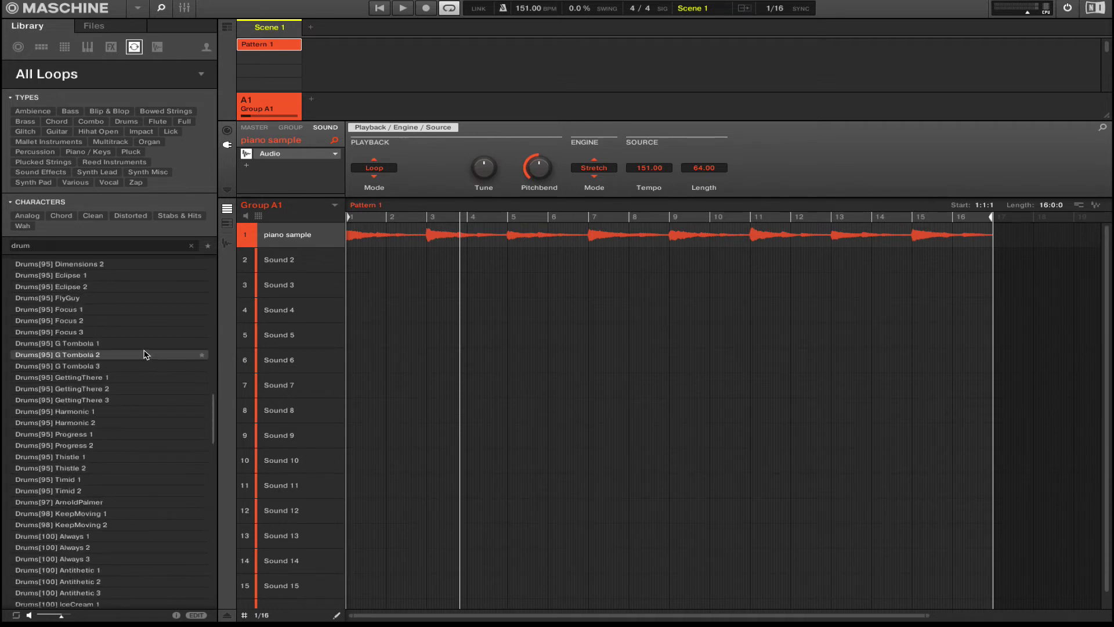
pyautogui.scroll(10, 142, 348)
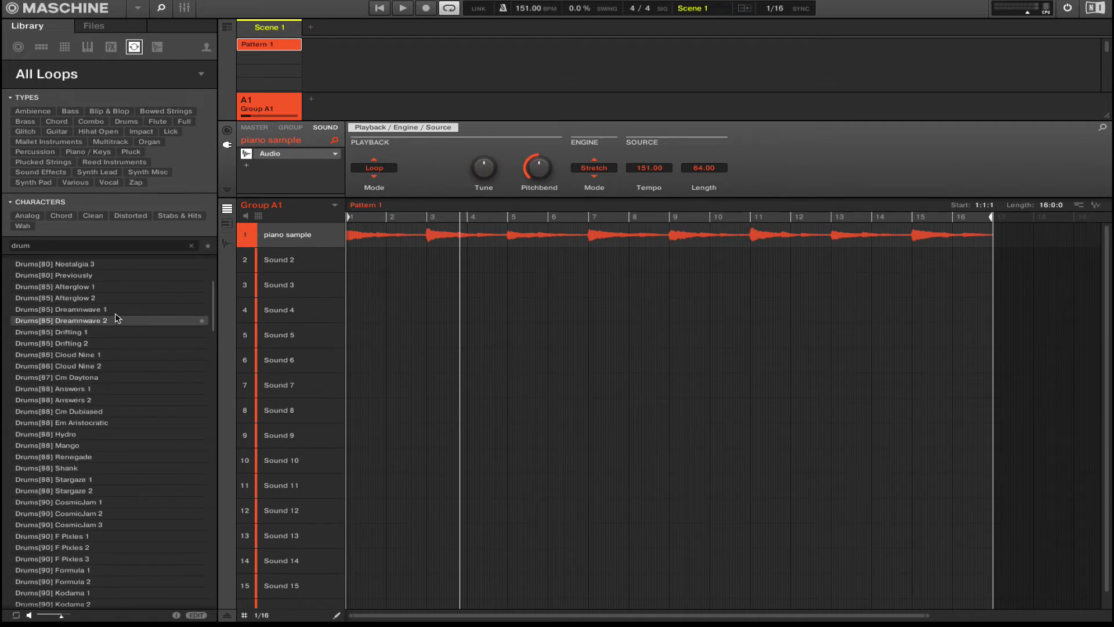
pyautogui.click(110, 366)
pyautogui.click(107, 359)
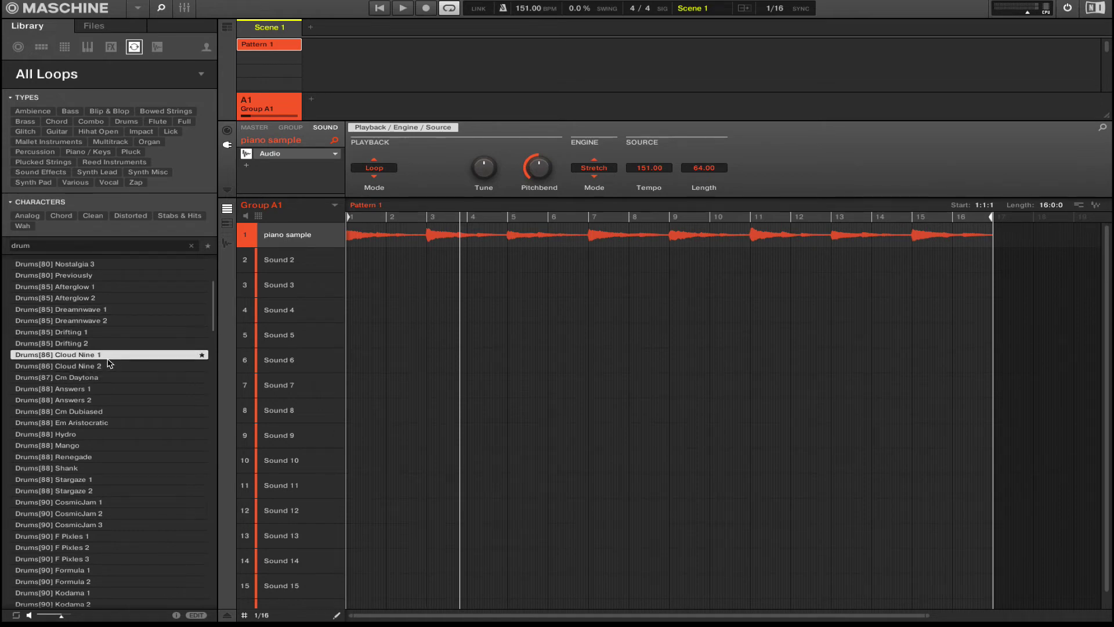
pyautogui.click(101, 320)
pyautogui.moveTo(100, 309); pyautogui.dragTo(276, 259)
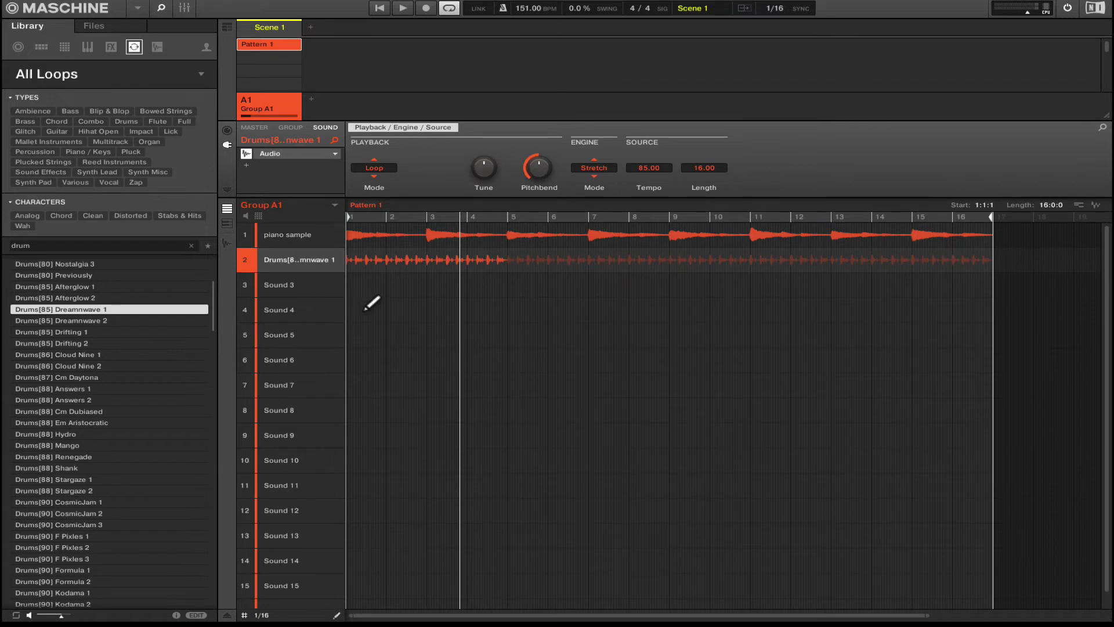
pyautogui.press('space')
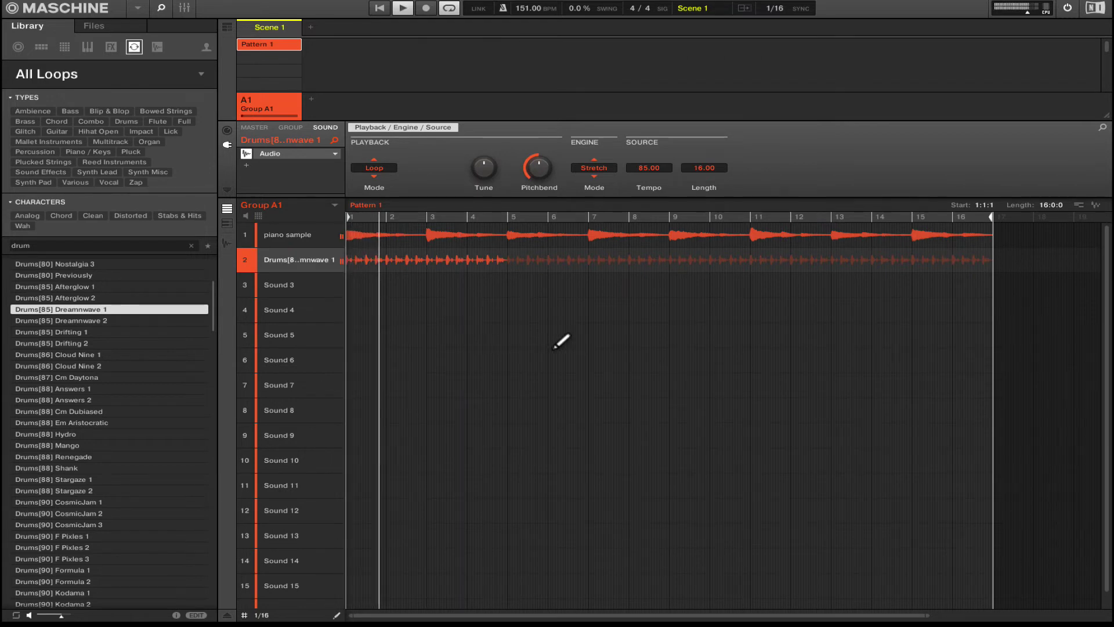
pyautogui.press('space')
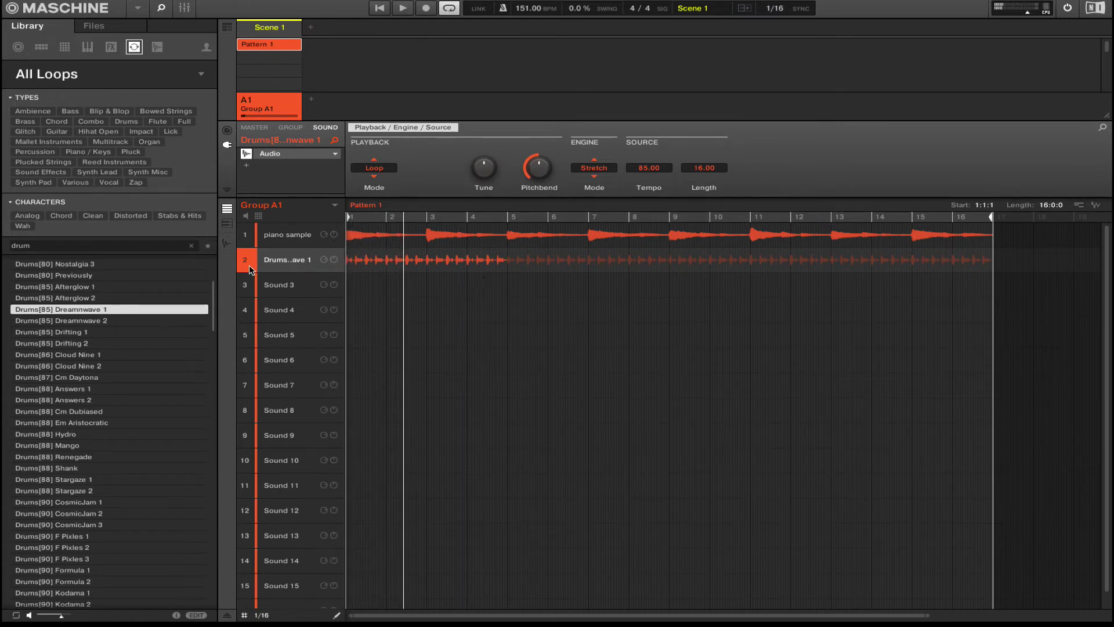
pyautogui.rightClick(280, 262)
pyautogui.click(322, 398)
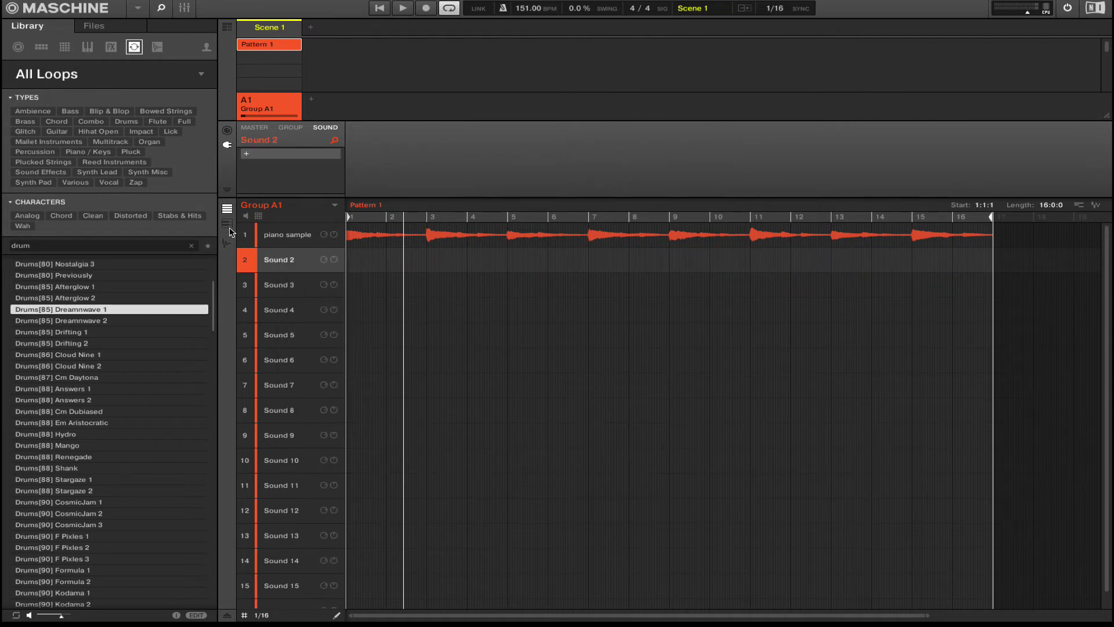
# Hide the library browser, preview the piano sample with its Tune lowered to -8.00, and return Tune to its default.
pyautogui.click(163, 8)
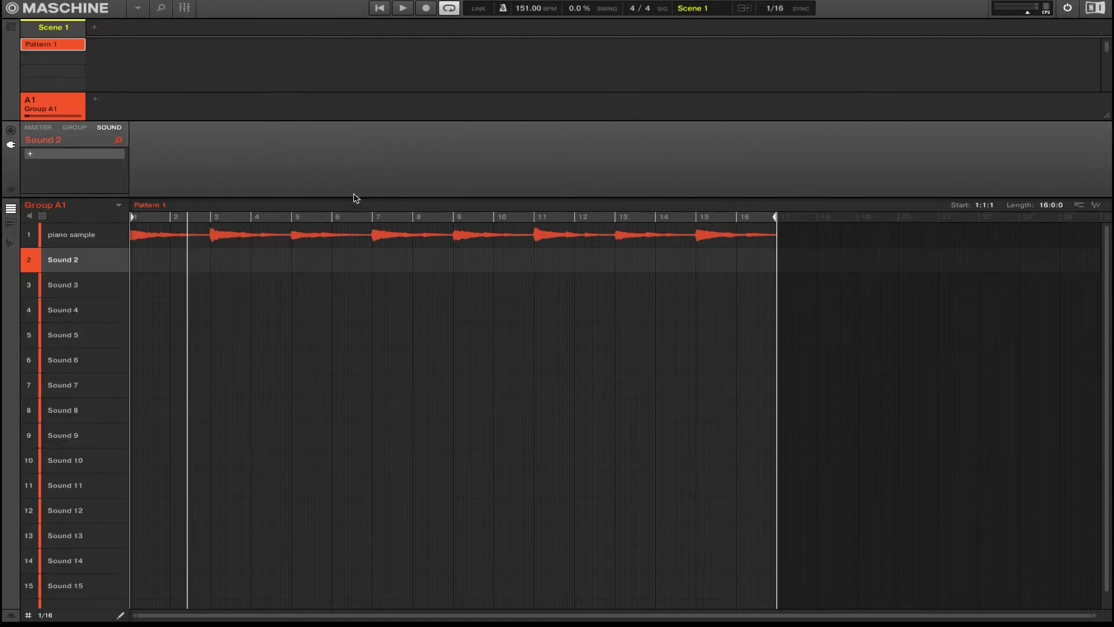
pyautogui.click(74, 234)
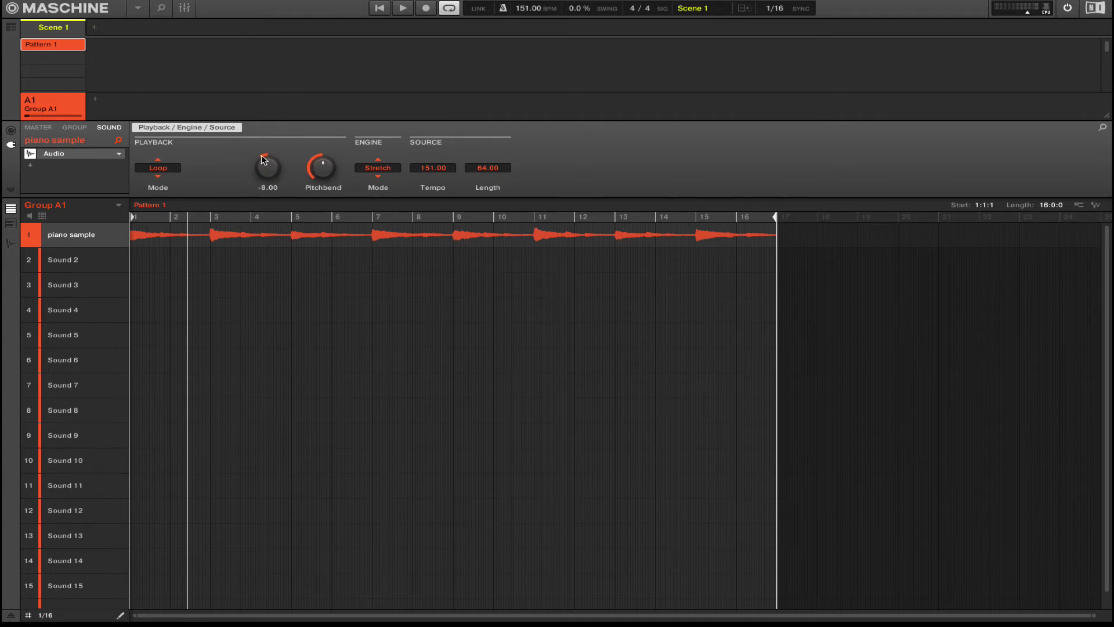
pyautogui.press('space')
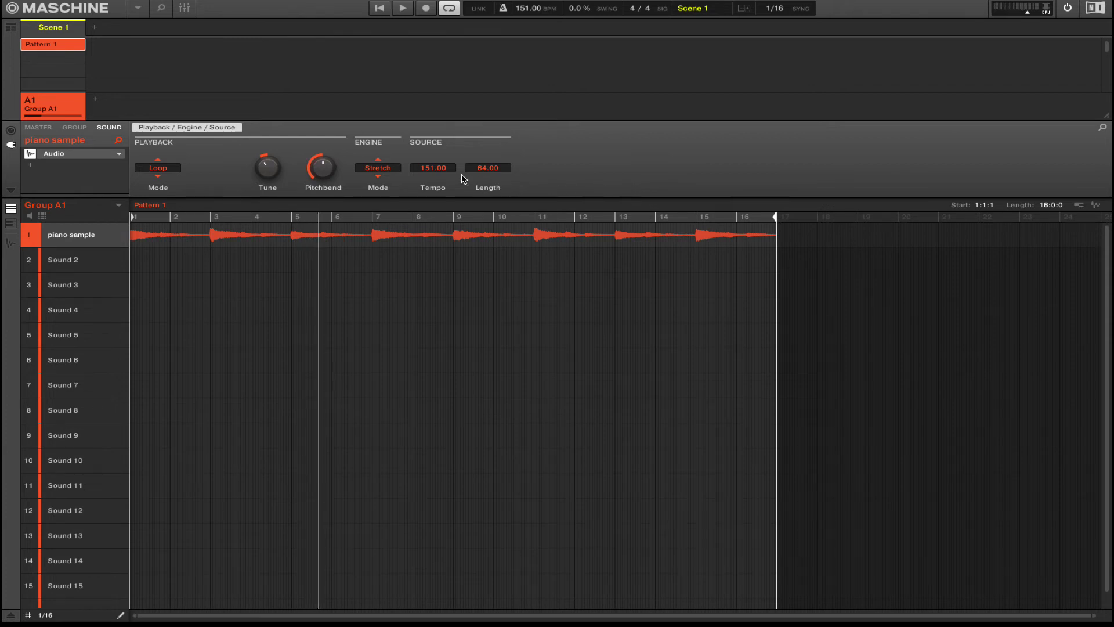
pyautogui.moveTo(273, 171)
# Try the Re-pitch engine mode on the piano sample and play it at a project tempo of 80 BPM.
pyautogui.click(392, 165)
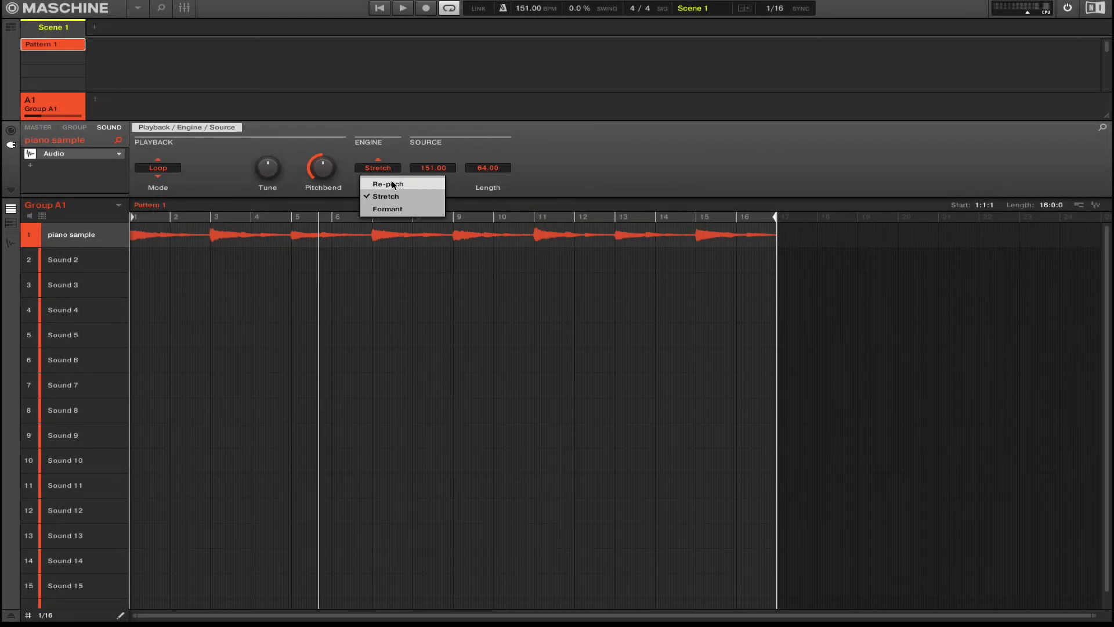
pyautogui.click(393, 184)
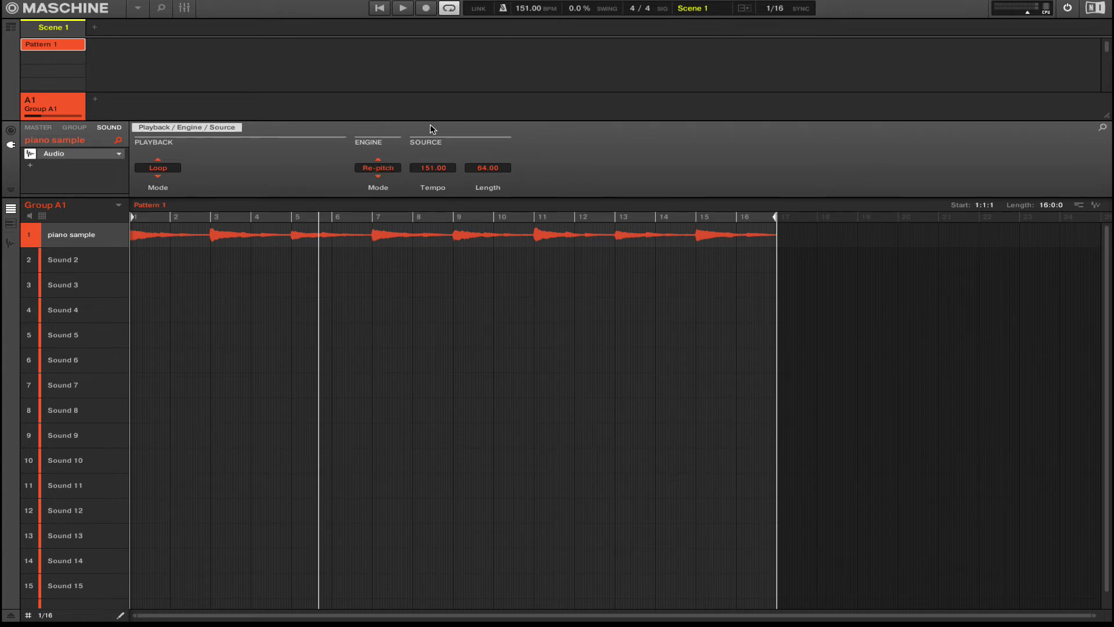
pyautogui.doubleClick(522, 9)
pyautogui.write('80')
pyautogui.press('Return')
pyautogui.press('space')
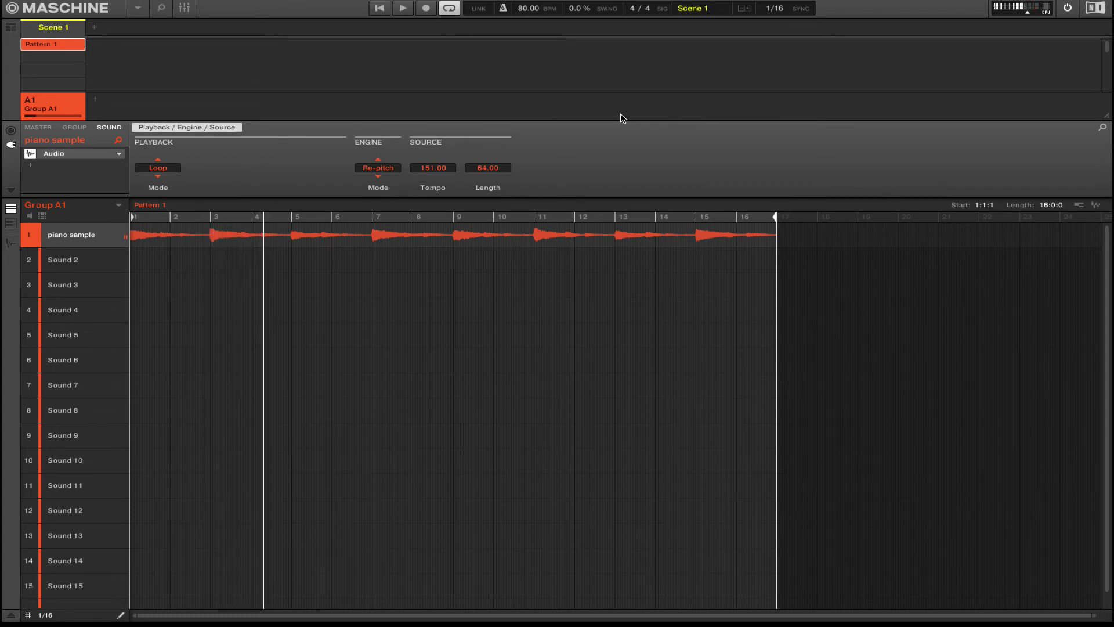
# Play the re-pitched piano sample at 200 BPM, and set the project tempo back to 151 BPM.
pyautogui.doubleClick(522, 8)
pyautogui.write('200')
pyautogui.press('Return')
pyautogui.press('space')
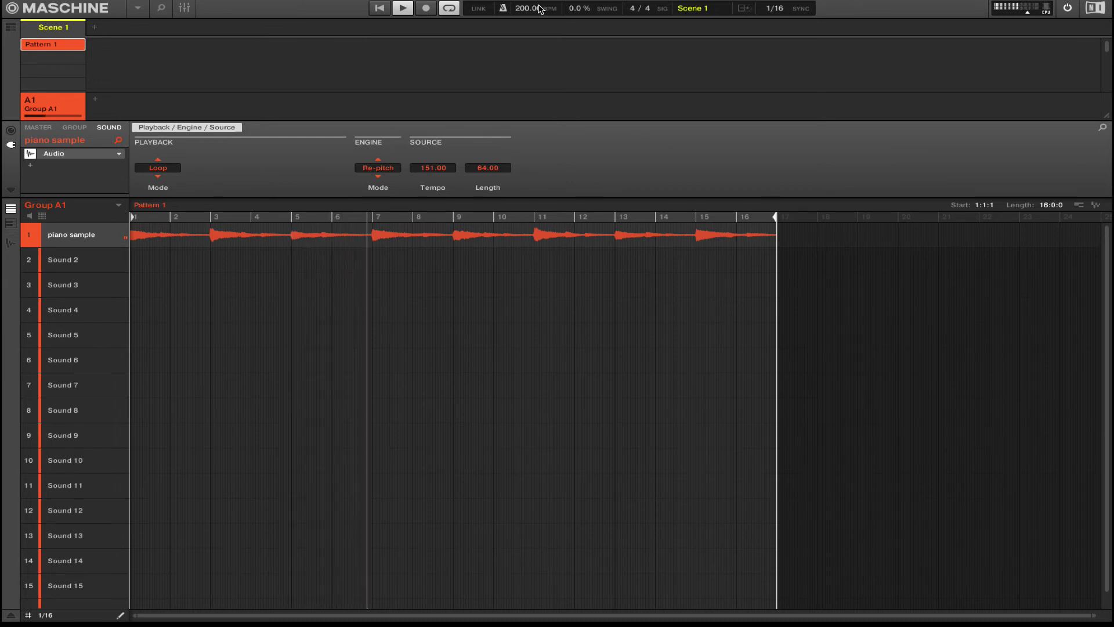
pyautogui.press('space')
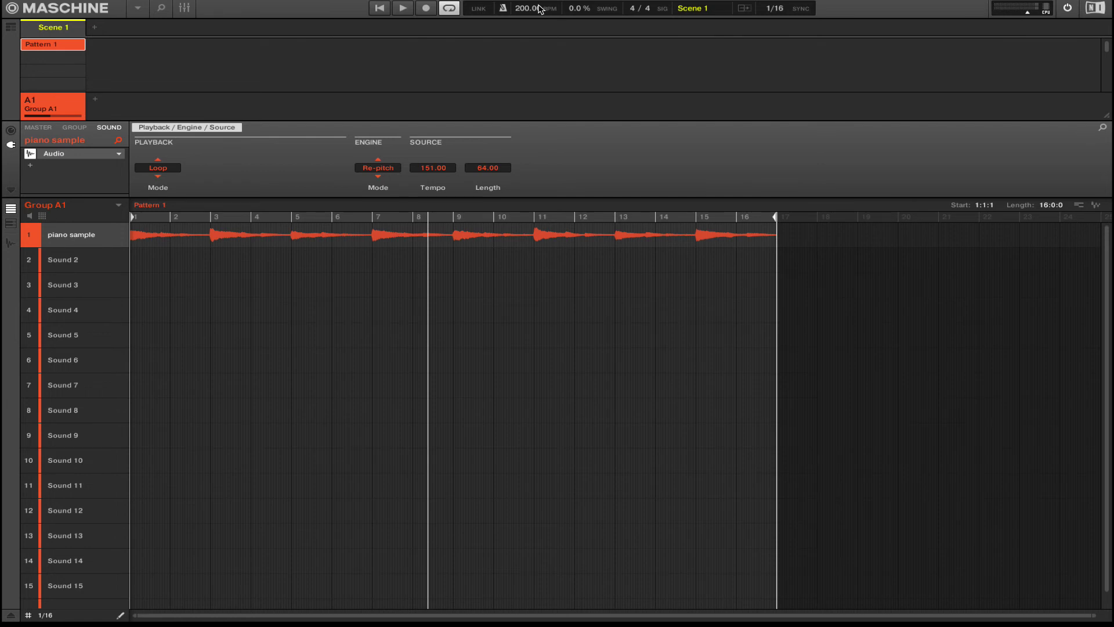
pyautogui.doubleClick(521, 8)
pyautogui.write('151')
pyautogui.press('Return')
# Set the piano sample's engine mode to Formant and lower its Tune to -8.00, listening to the result.
pyautogui.click(385, 176)
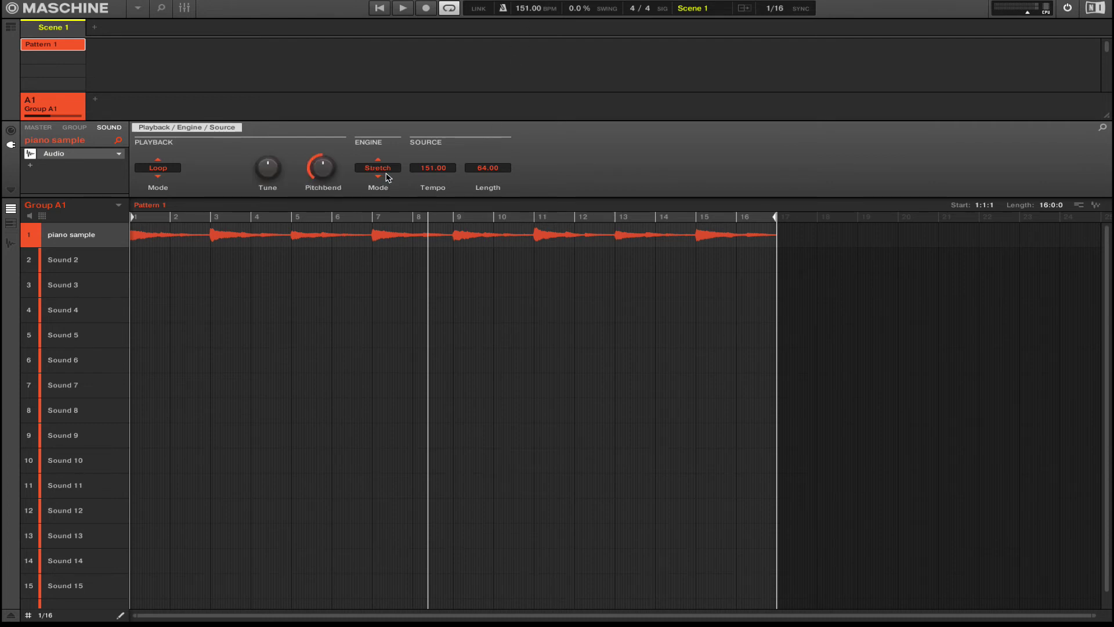
pyautogui.click(387, 173)
pyautogui.click(390, 210)
pyautogui.moveTo(268, 173)
pyautogui.press('space')
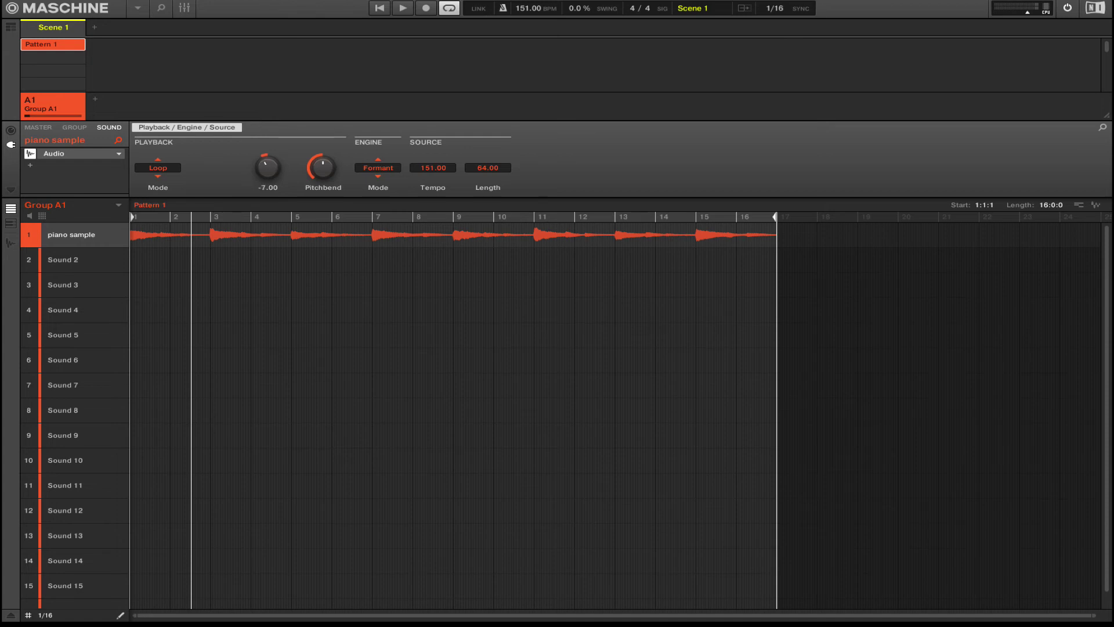
pyautogui.press('space')
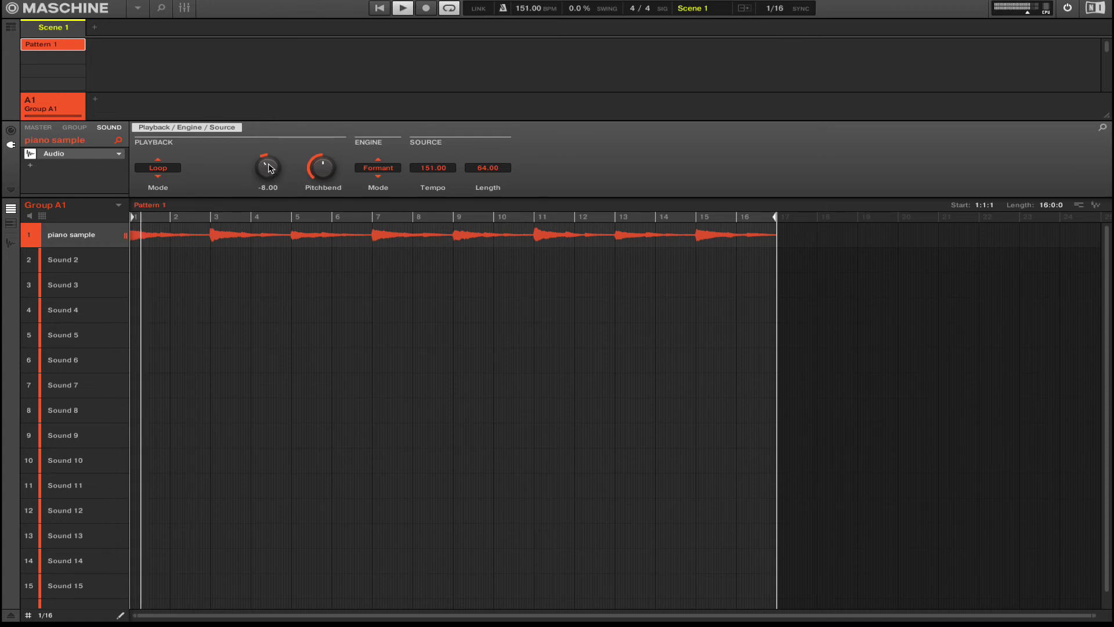
# Preview the Formant-mode piano sample at 130 BPM, and restore the project tempo to 151 BPM.
pyautogui.moveTo(528, 8); pyautogui.dragTo(537, 28)
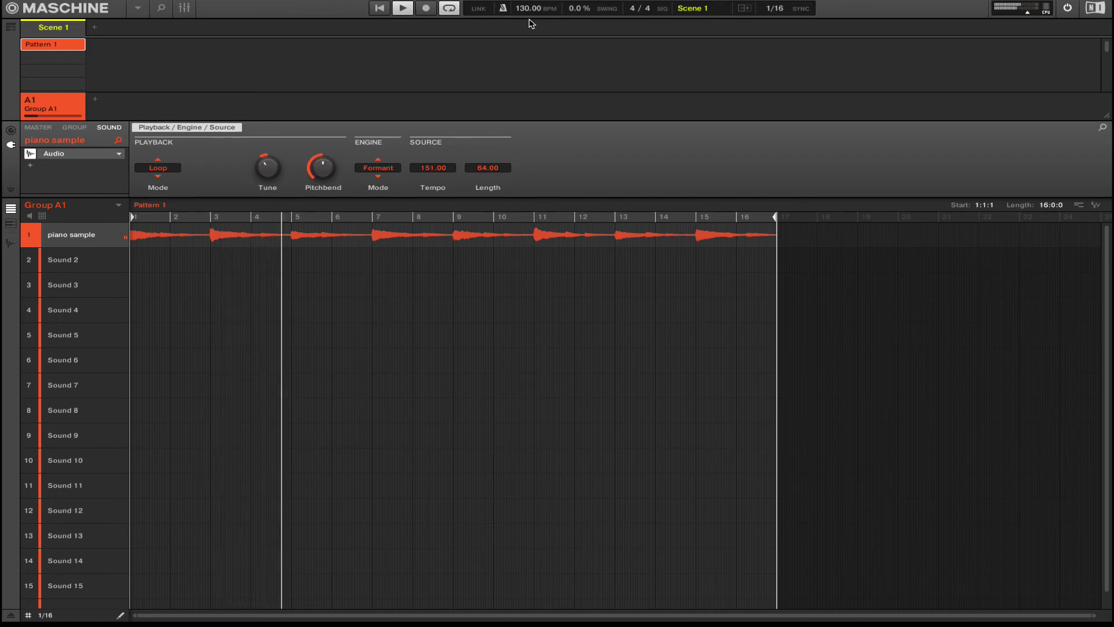
pyautogui.press('space')
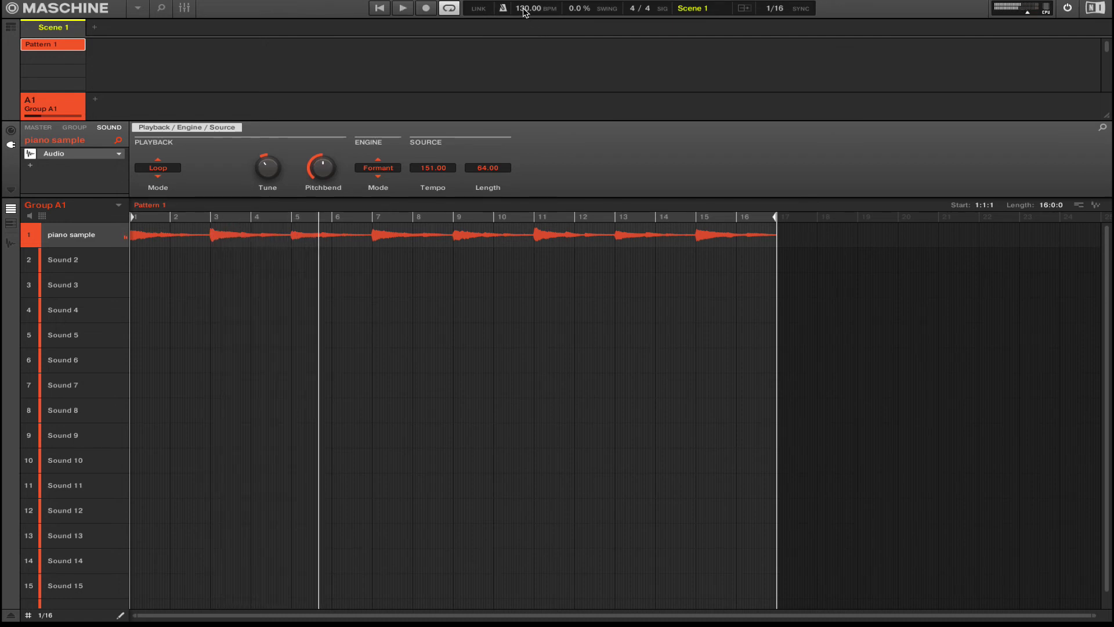
pyautogui.doubleClick(524, 8)
pyautogui.write('151')
pyautogui.press('Return')
# Set the piano sample's playback mode to Gate and draw one-bar notes at bars 1, 3 and 5.
pyautogui.click(166, 167)
pyautogui.click(168, 193)
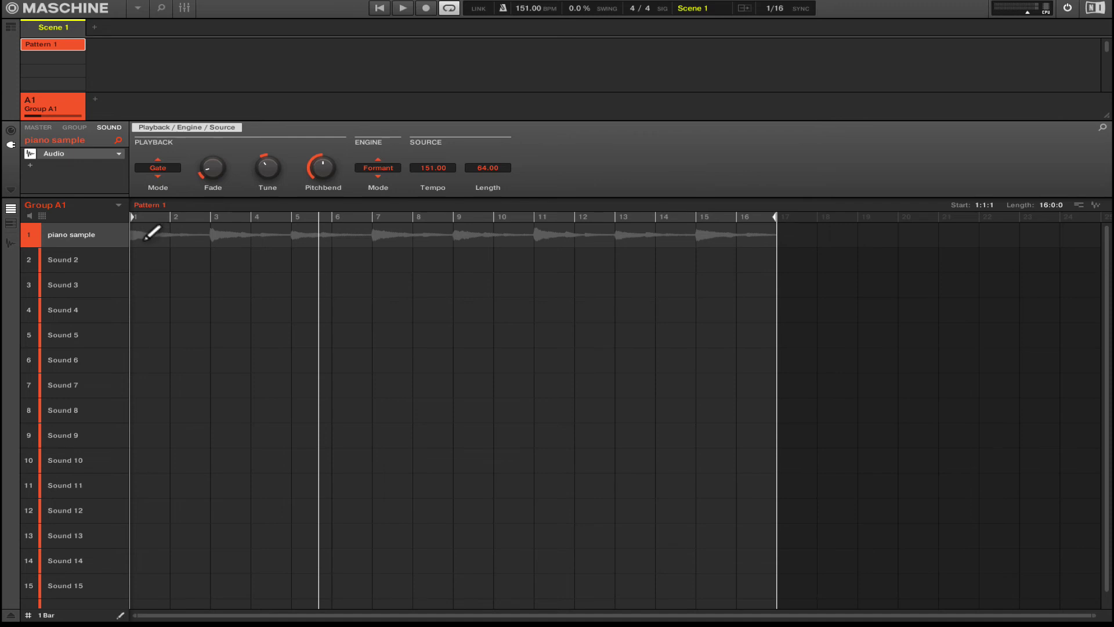
pyautogui.click(143, 238)
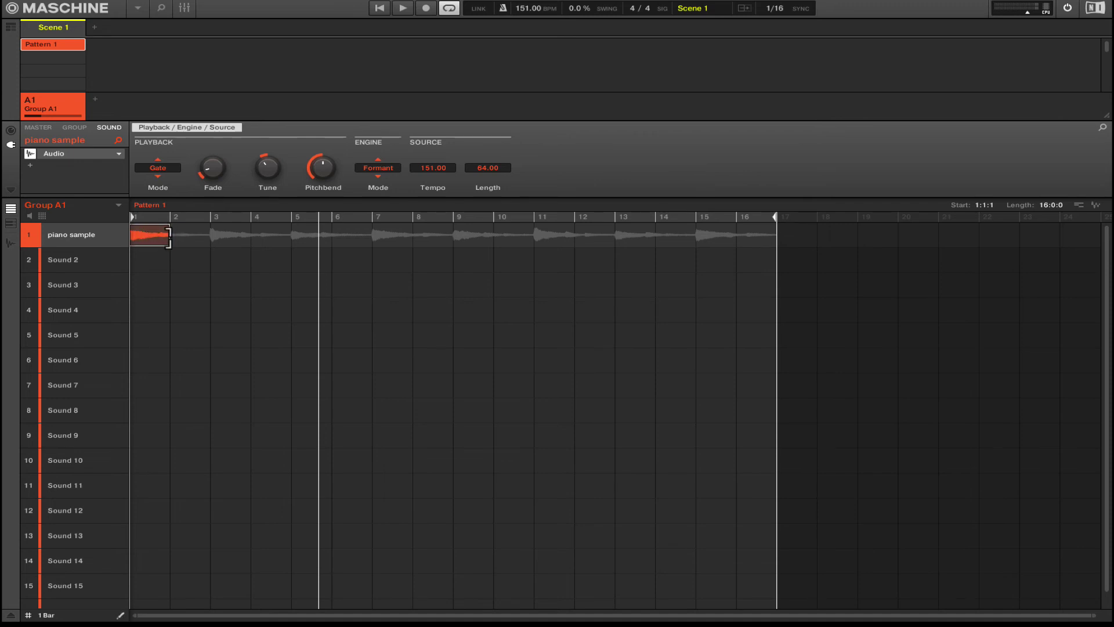
pyautogui.click(235, 235)
pyautogui.click(321, 237)
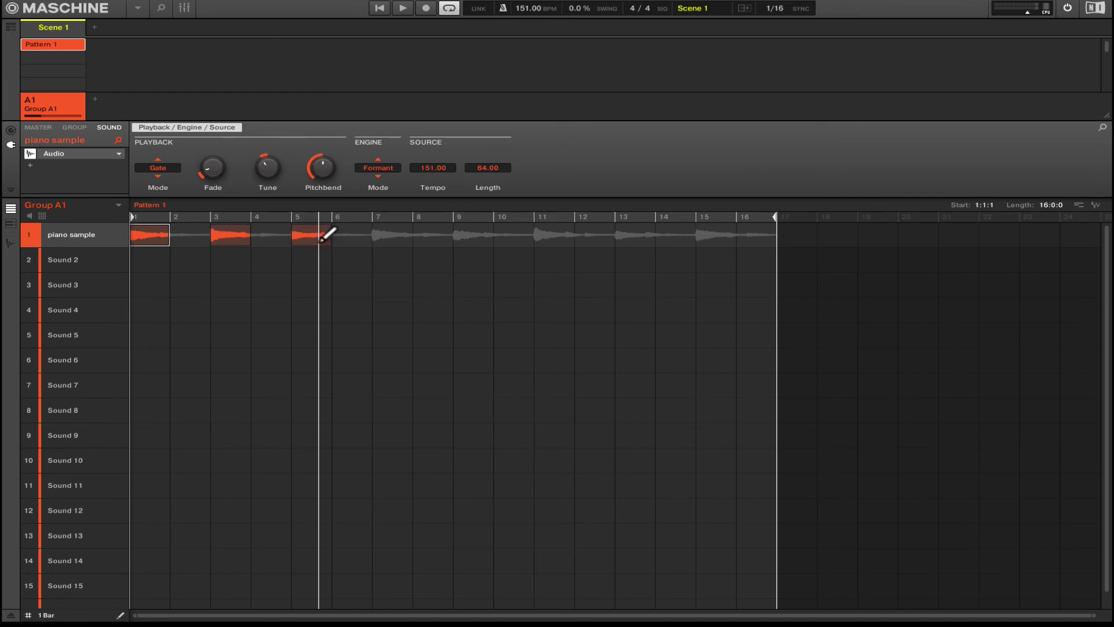
# Audition the pattern while adding one-bar piano sample notes at bars 7, 9, 11, 13 and 15.
pyautogui.press('space')
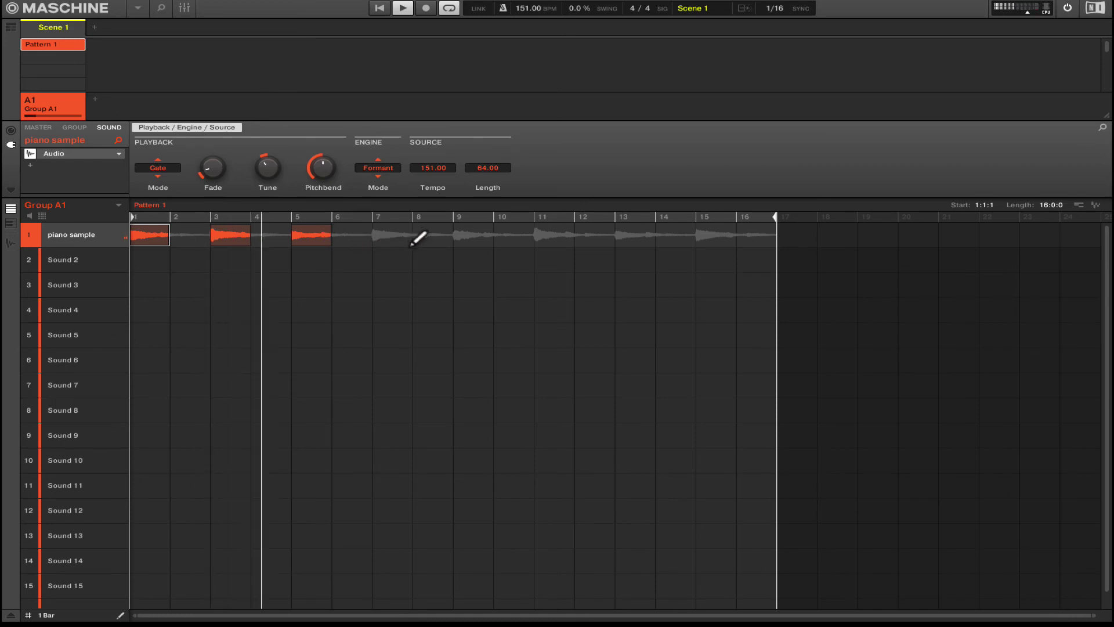
pyautogui.click(394, 238)
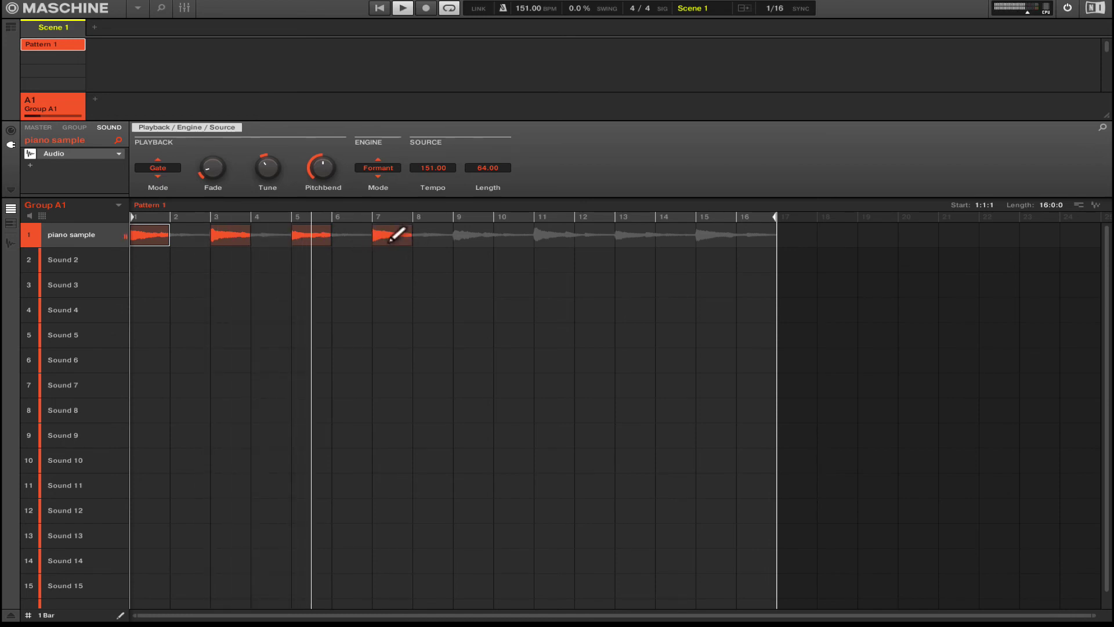
pyautogui.click(488, 236)
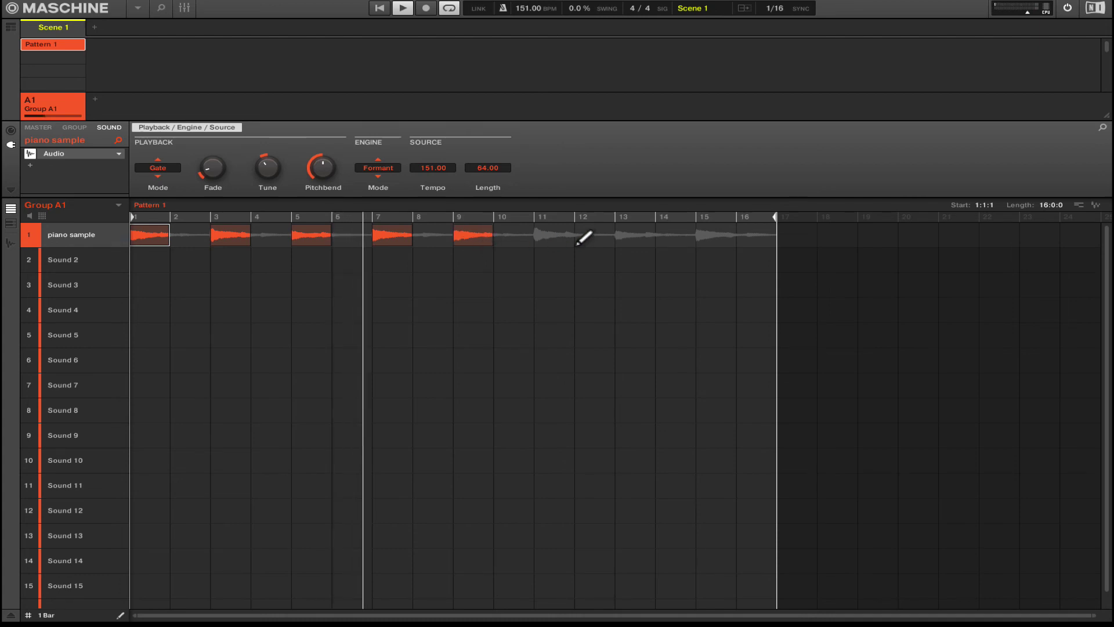
pyautogui.click(566, 238)
pyautogui.click(637, 238)
pyautogui.click(714, 238)
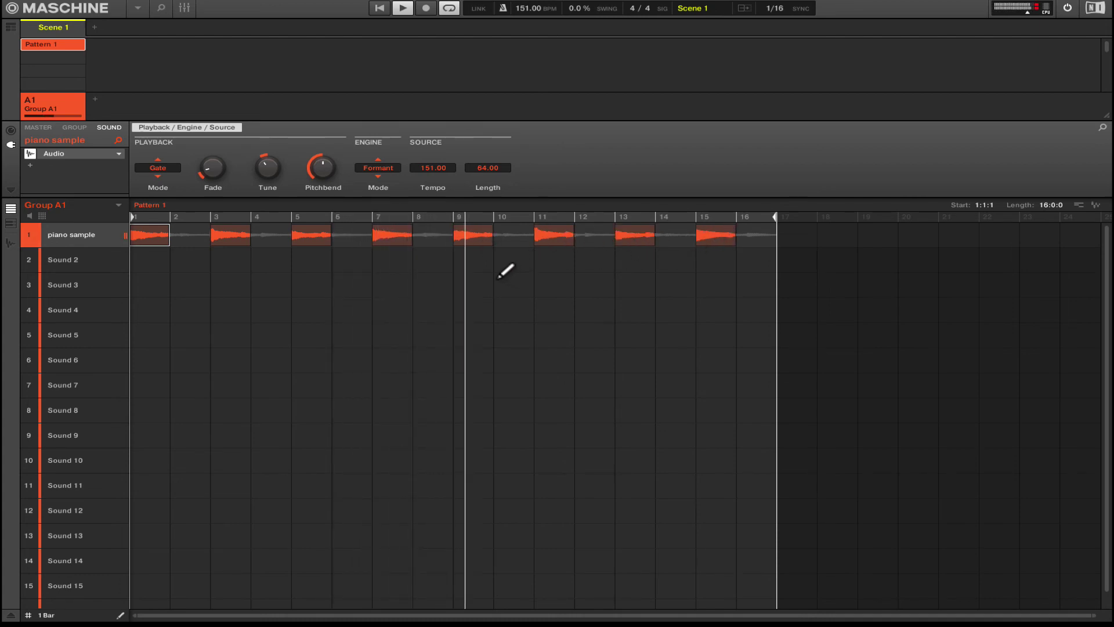
pyautogui.press('space')
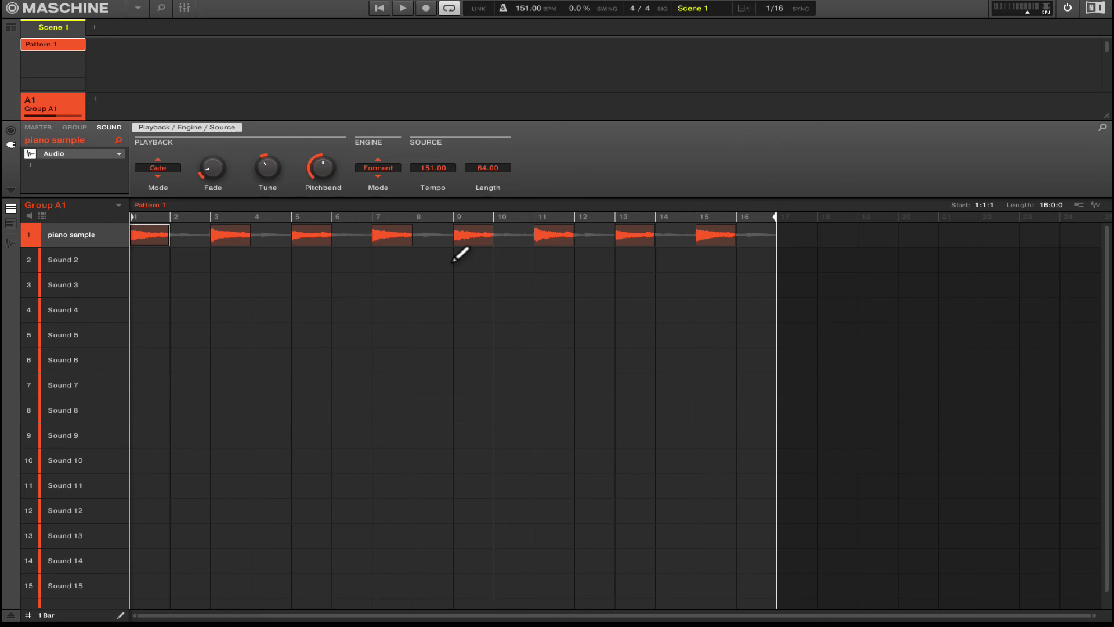
# Delete every piano sample note after the first, and extend the first note to the end of bar 15.
pyautogui.click(242, 244)
pyautogui.moveTo(311, 239); pyautogui.dragTo(709, 231)
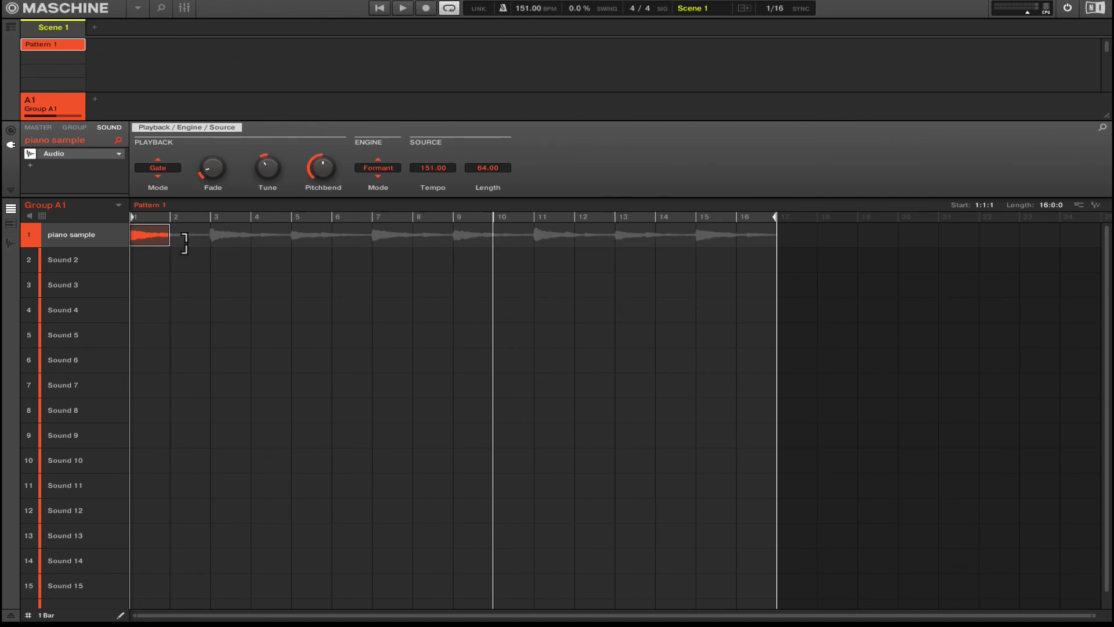
pyautogui.moveTo(184, 243); pyautogui.dragTo(735, 237)
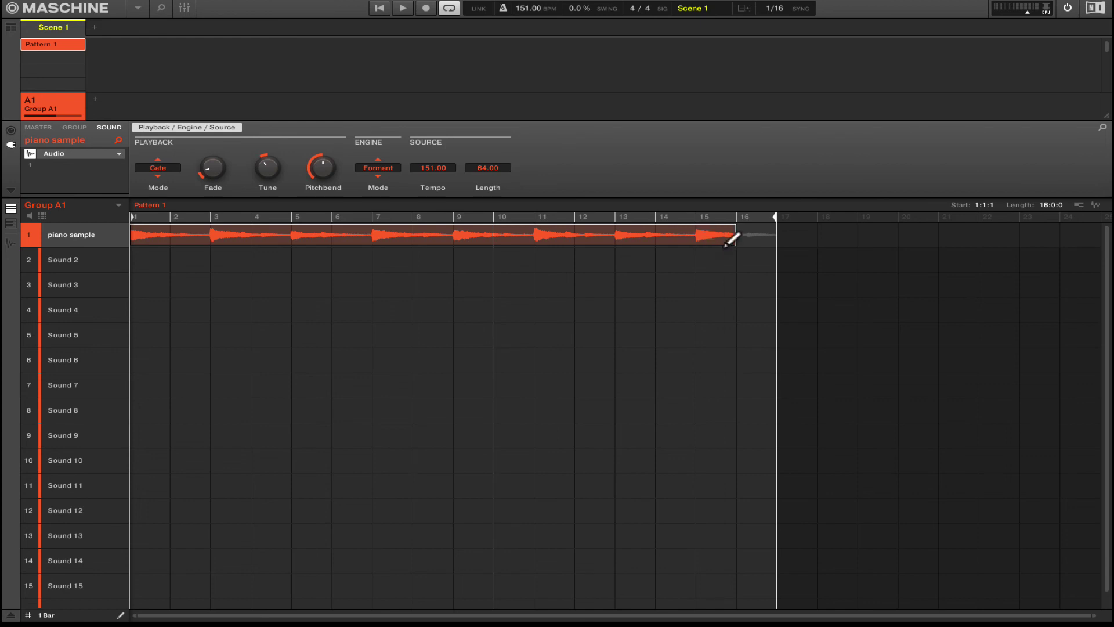
# Audition the long Gate note from around bars 13 and 14, and replay the pattern from the start.
pyautogui.click(662, 219)
pyautogui.press('space')
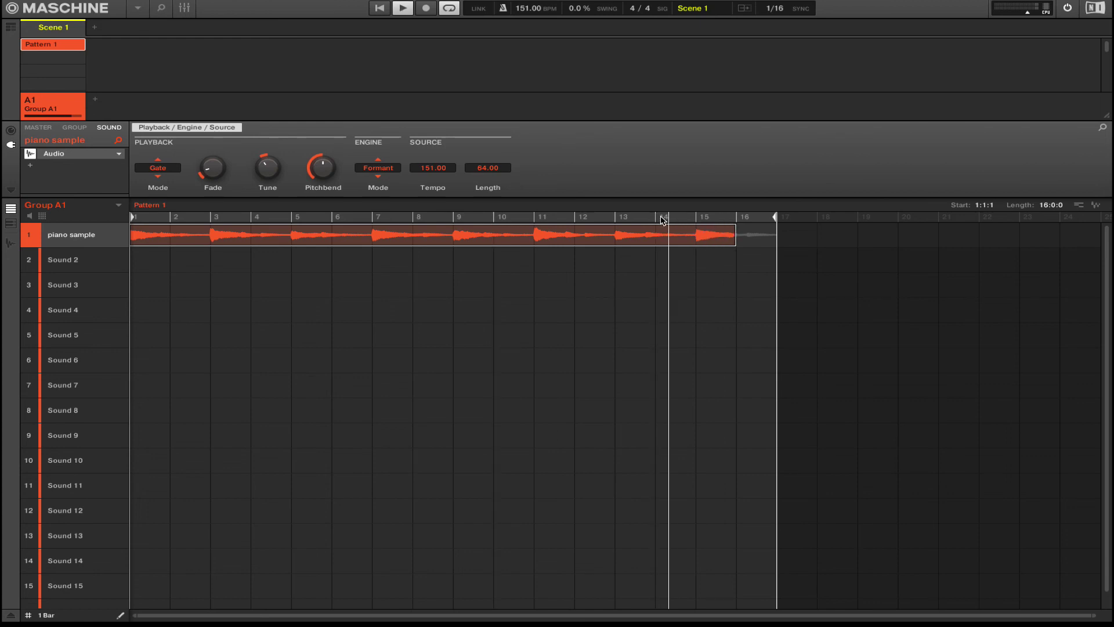
pyautogui.click(654, 218)
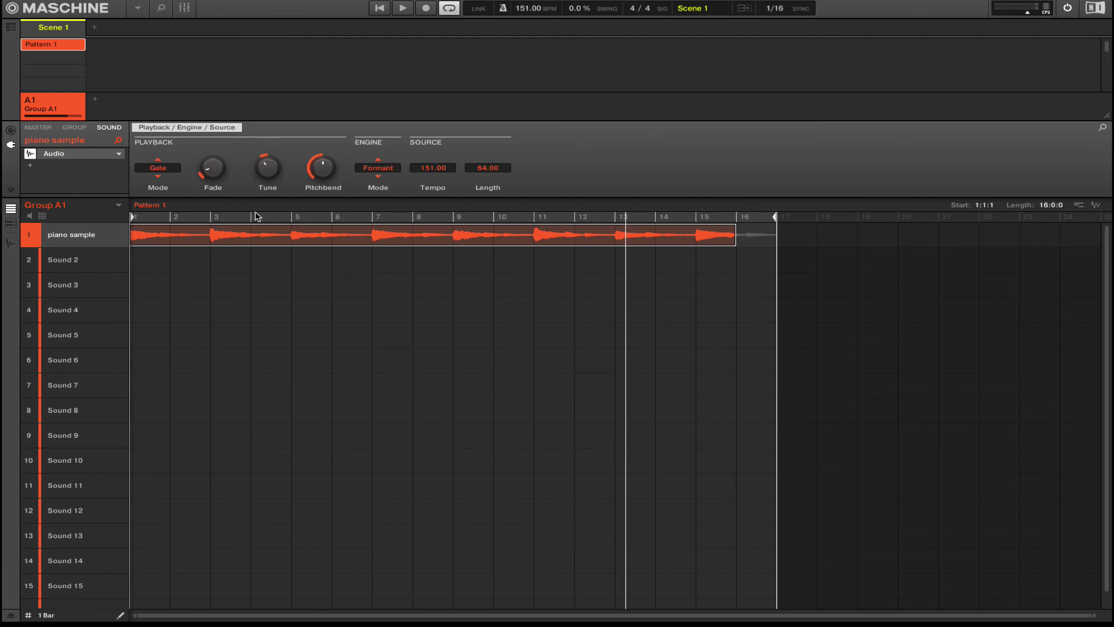
pyautogui.hotkey('shift', 'space')
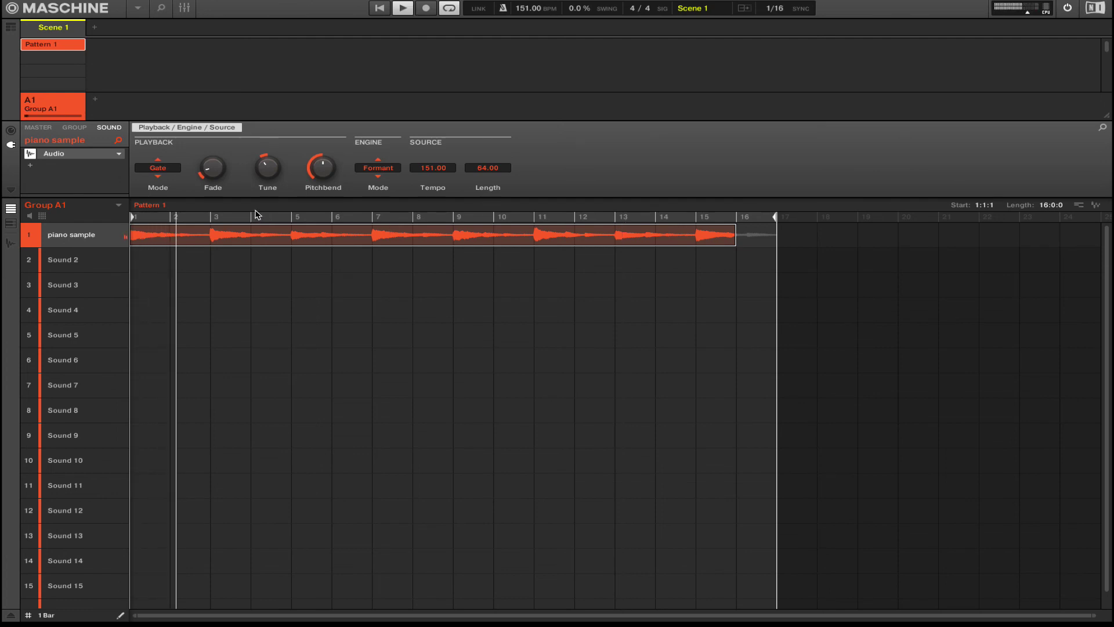